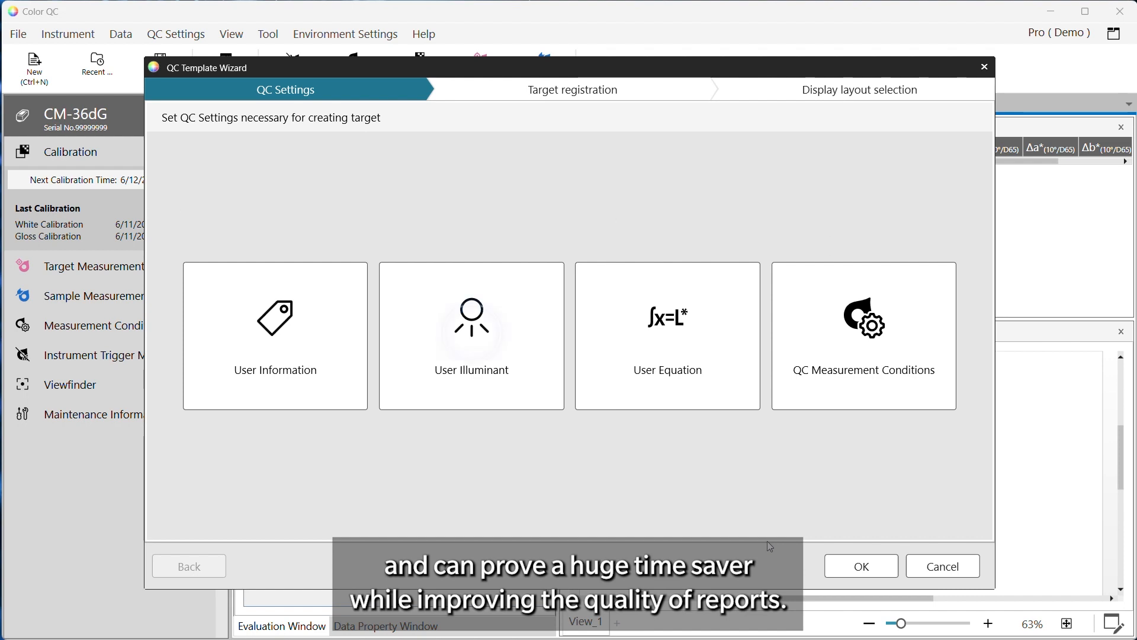
Add the Demo LED user illuminant to the template by downloading it from the database, and apply the change.
click(458, 372)
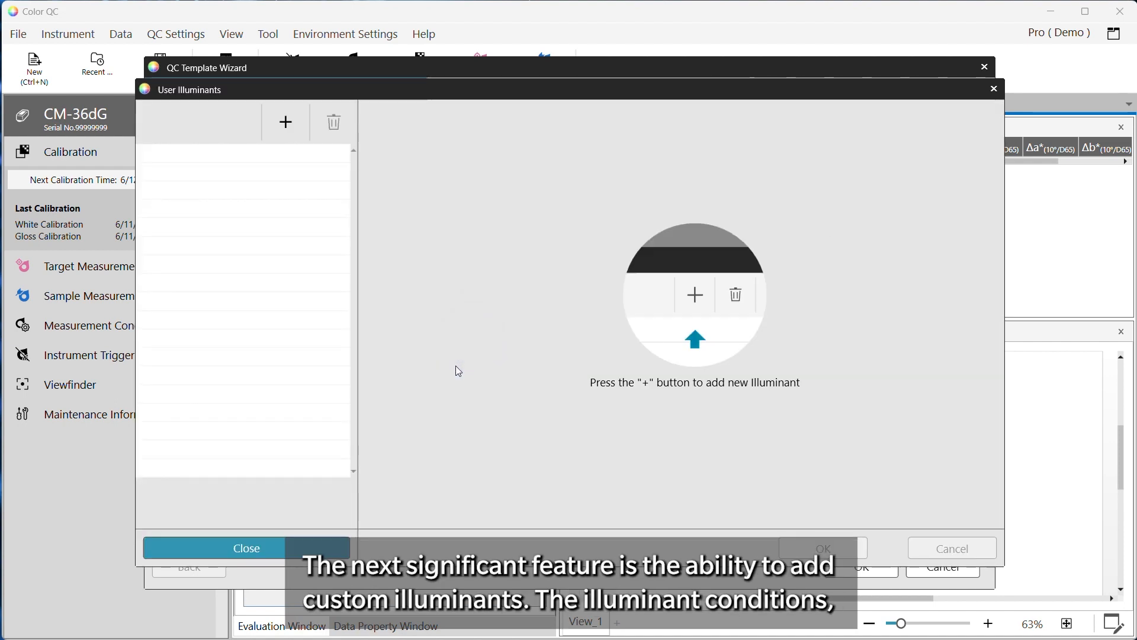
click(286, 123)
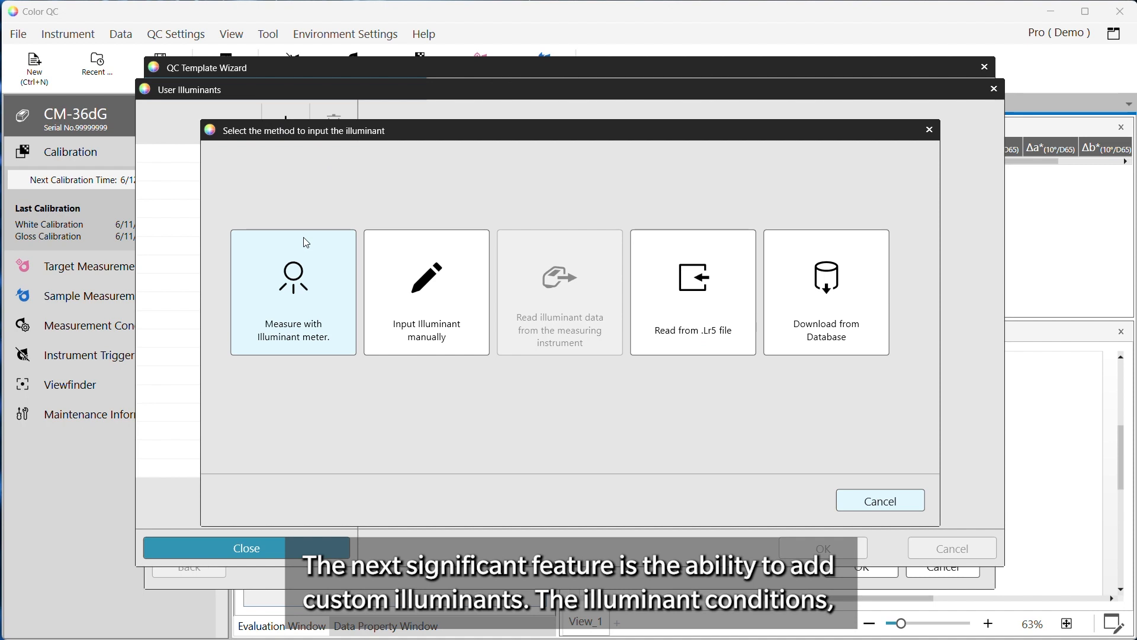
click(785, 276)
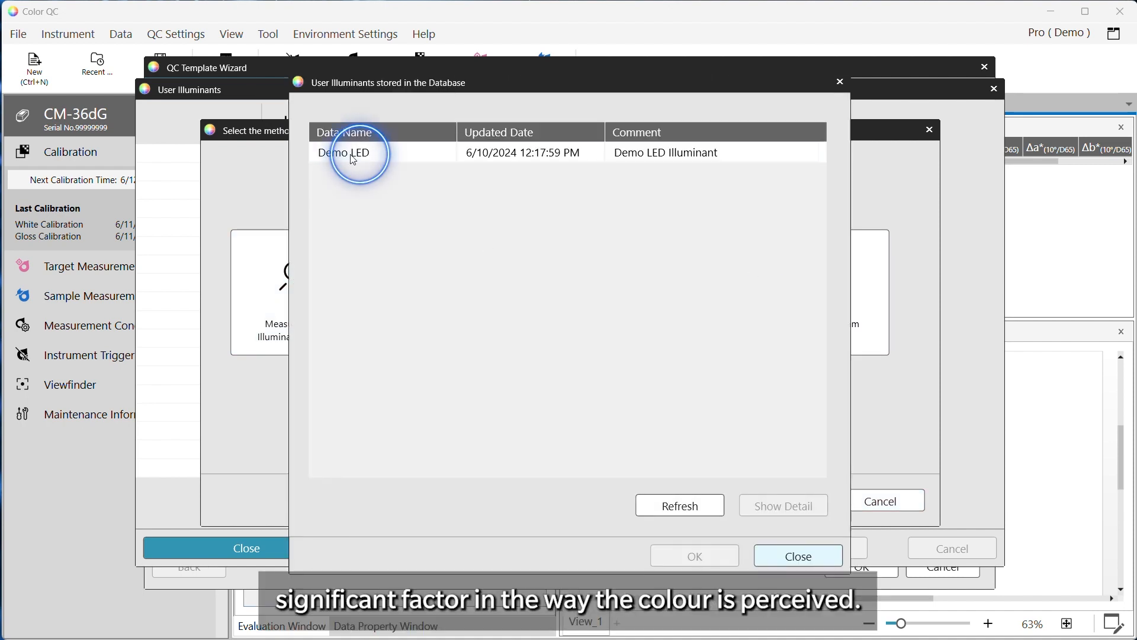
double_click(354, 159)
click(851, 544)
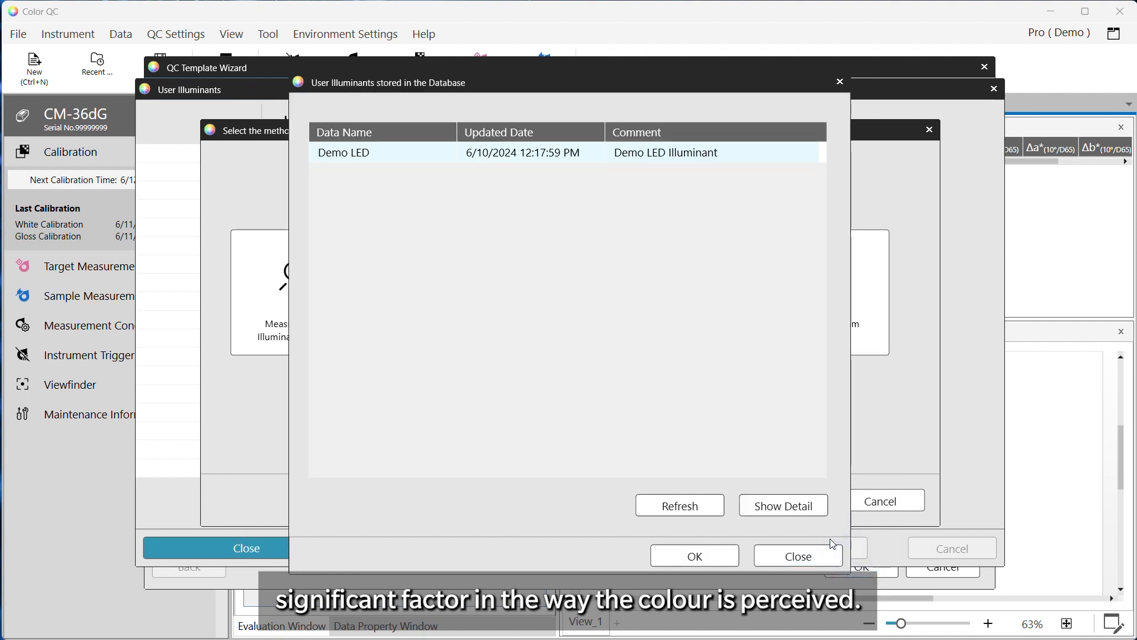
click(695, 555)
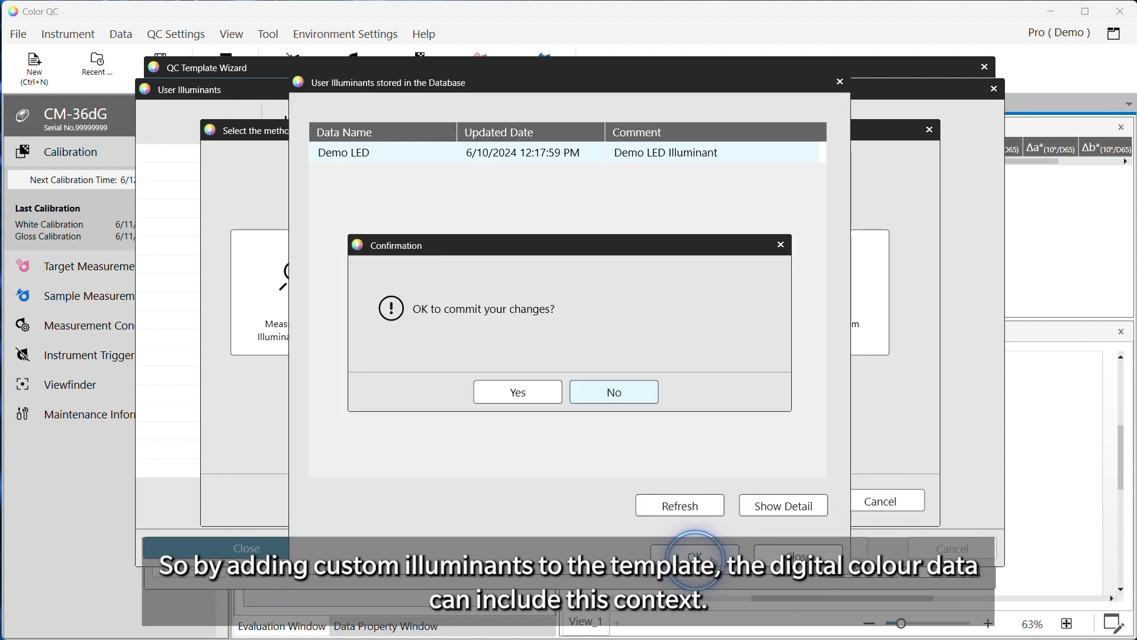
click(514, 391)
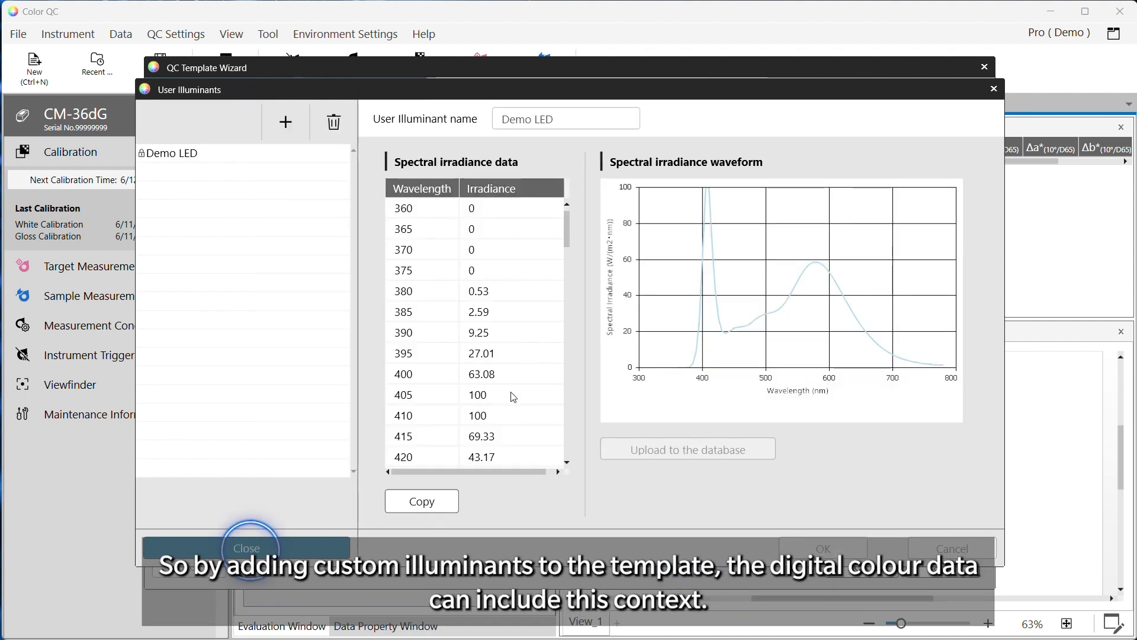
click(283, 552)
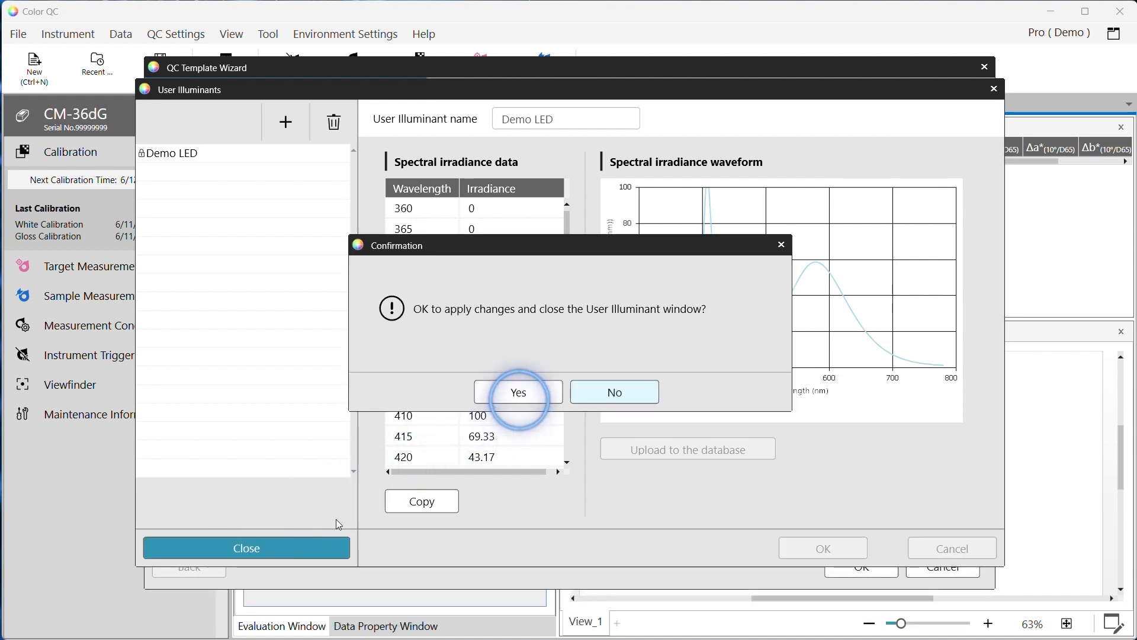
click(519, 393)
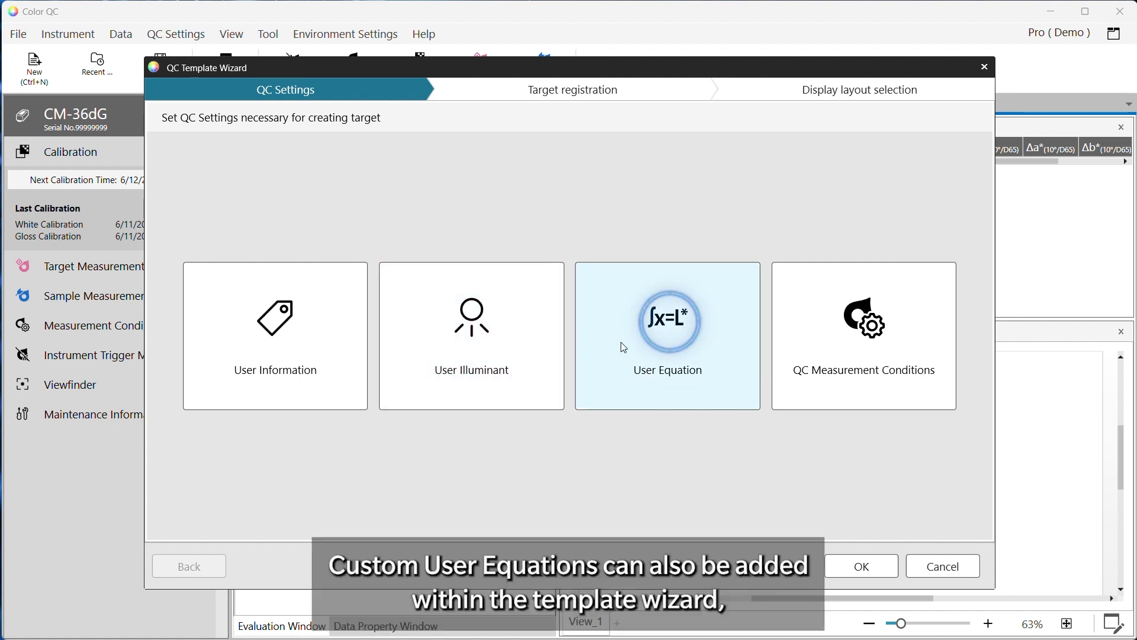
click(622, 347)
click(359, 199)
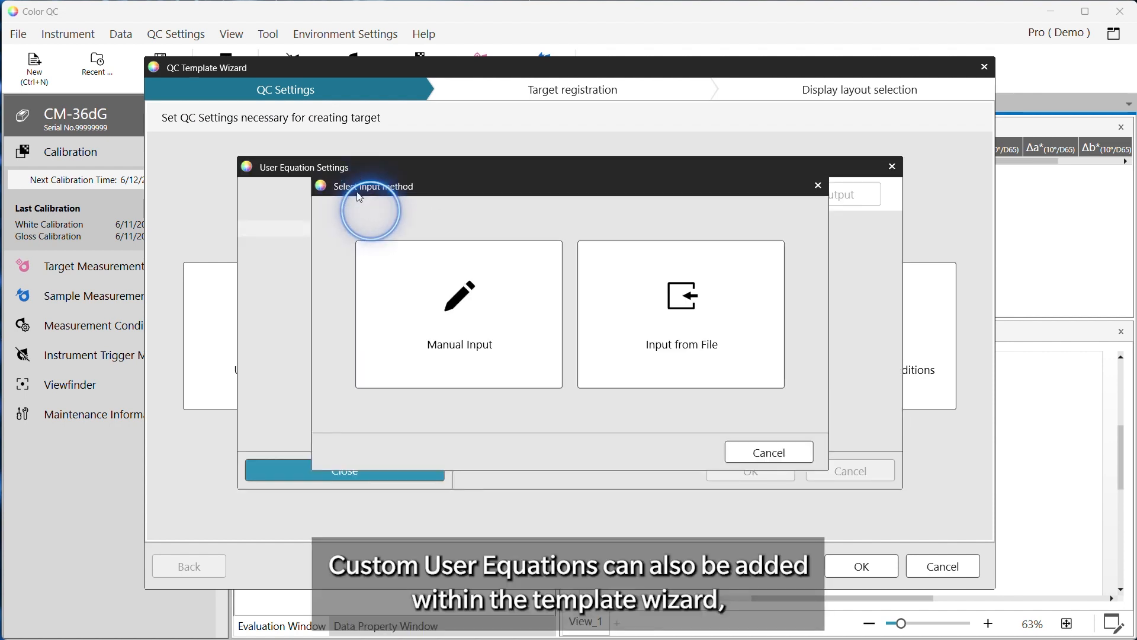
click(453, 299)
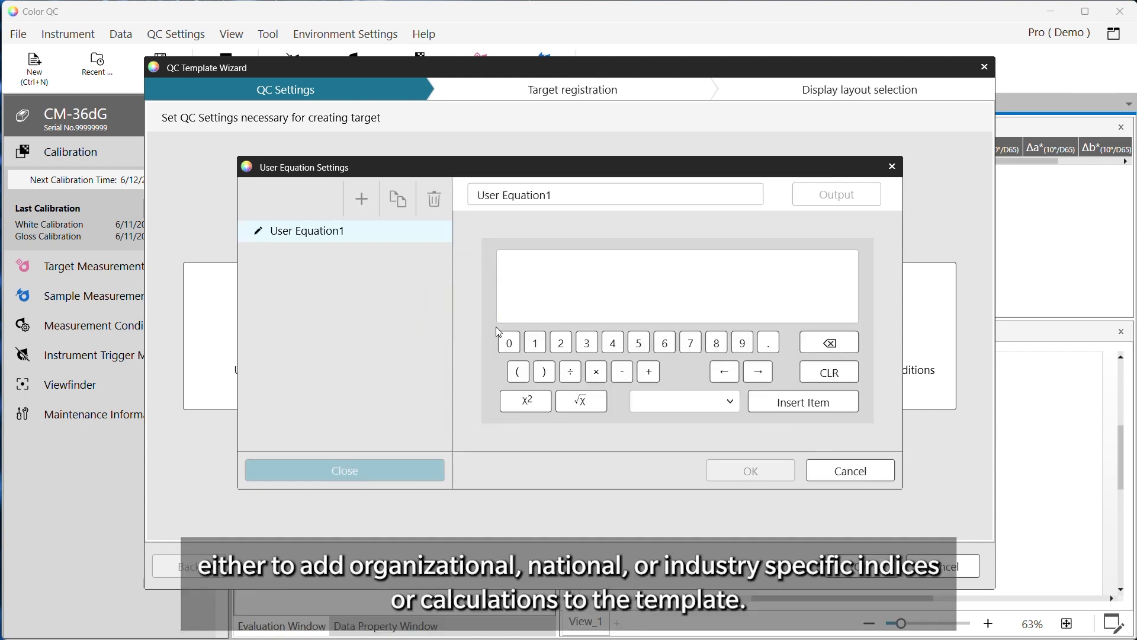
click(869, 477)
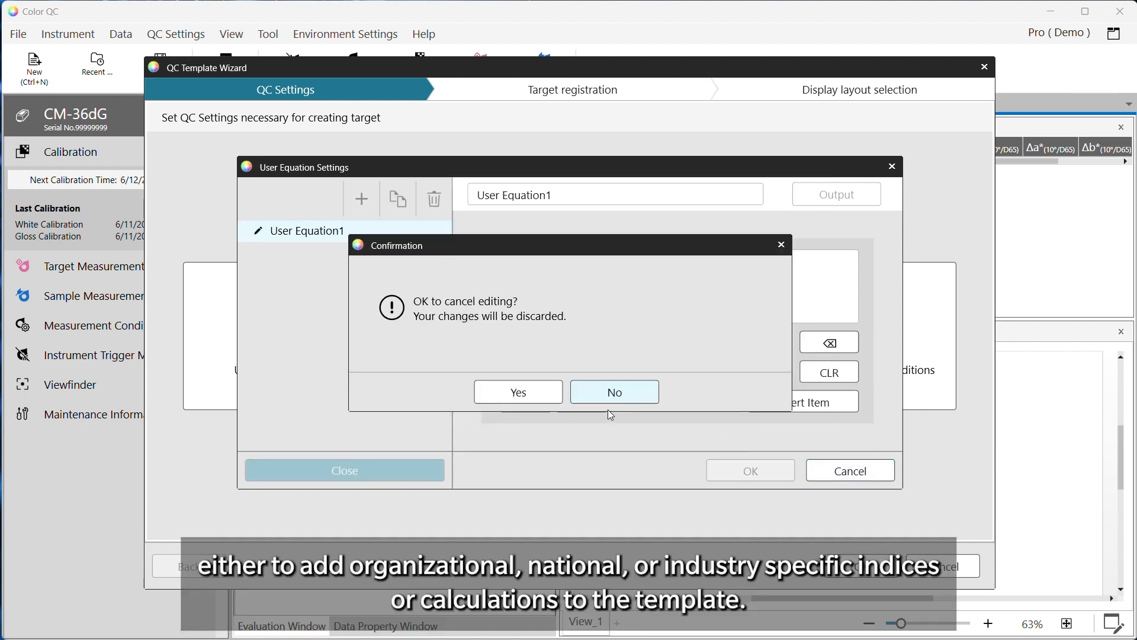
click(535, 394)
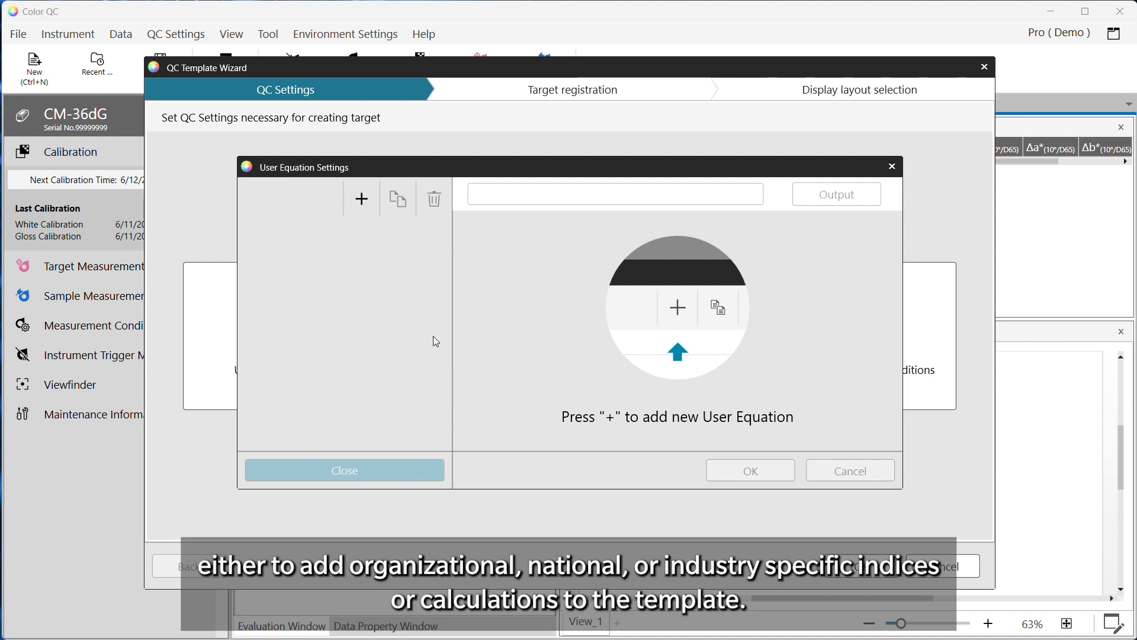
click(893, 167)
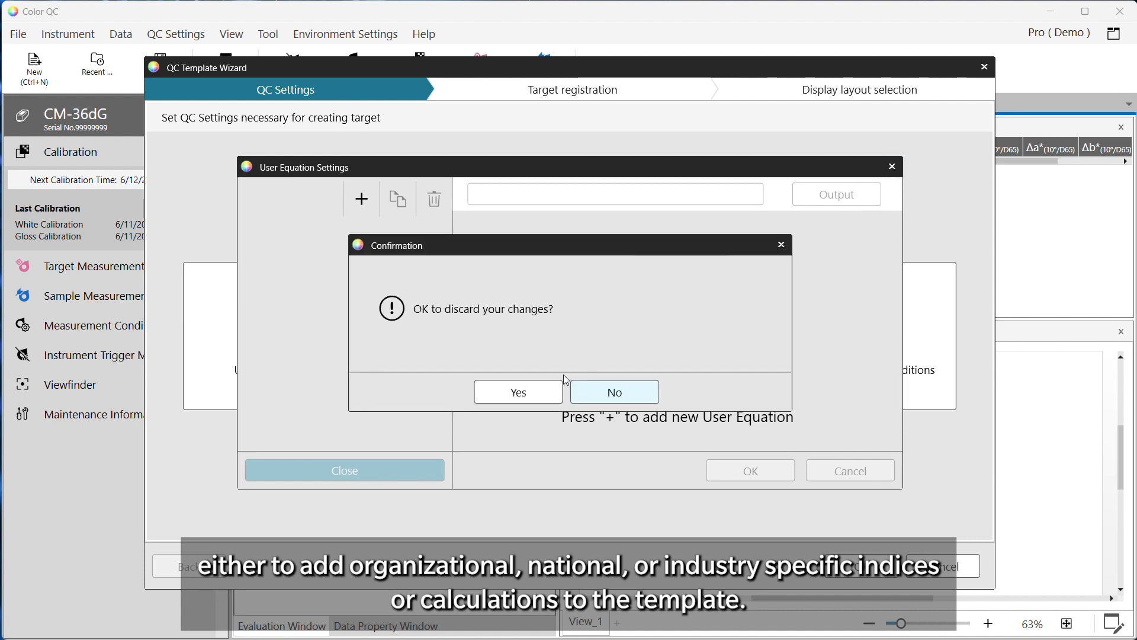
click(495, 392)
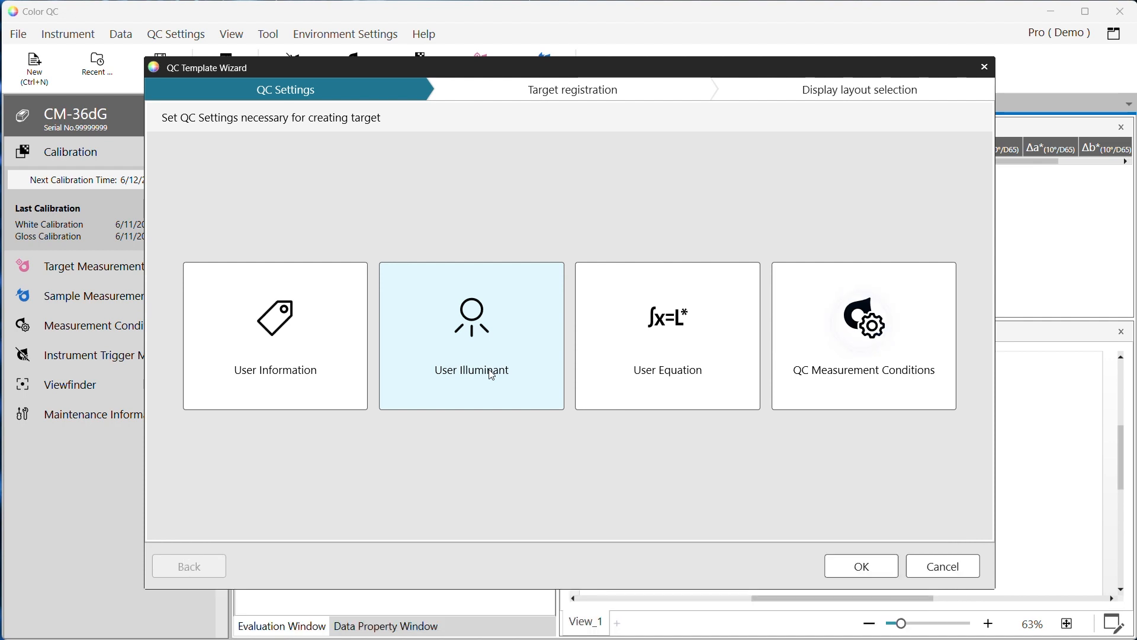
Set the QC measurement conditions to the MAV(8mm) measurement area and the SCI + SCE specular component.
click(900, 359)
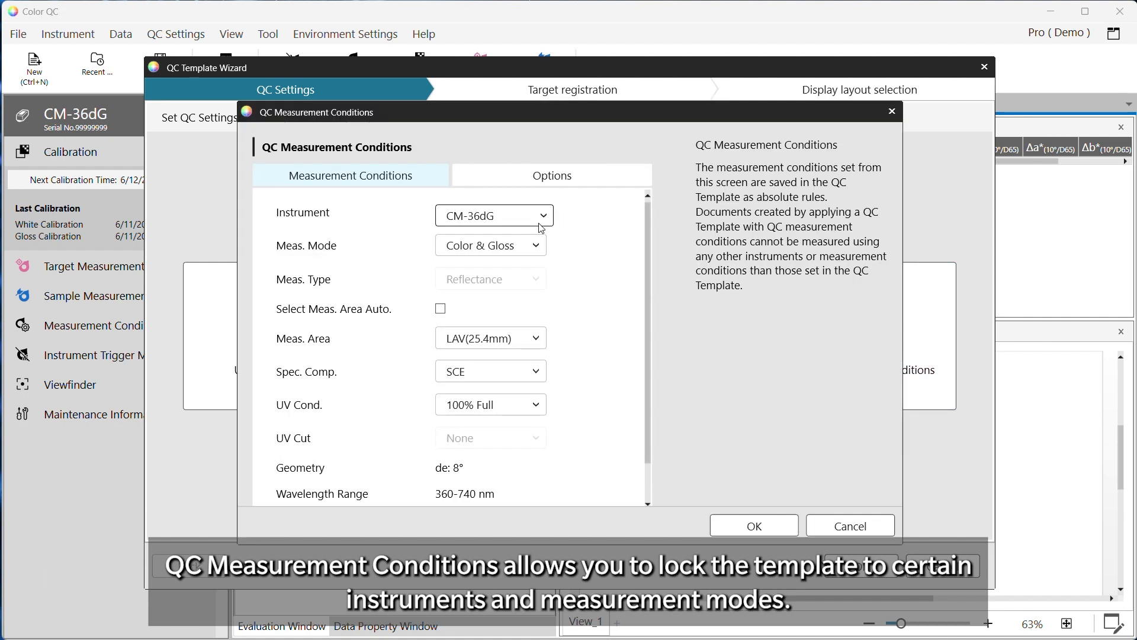
click(537, 338)
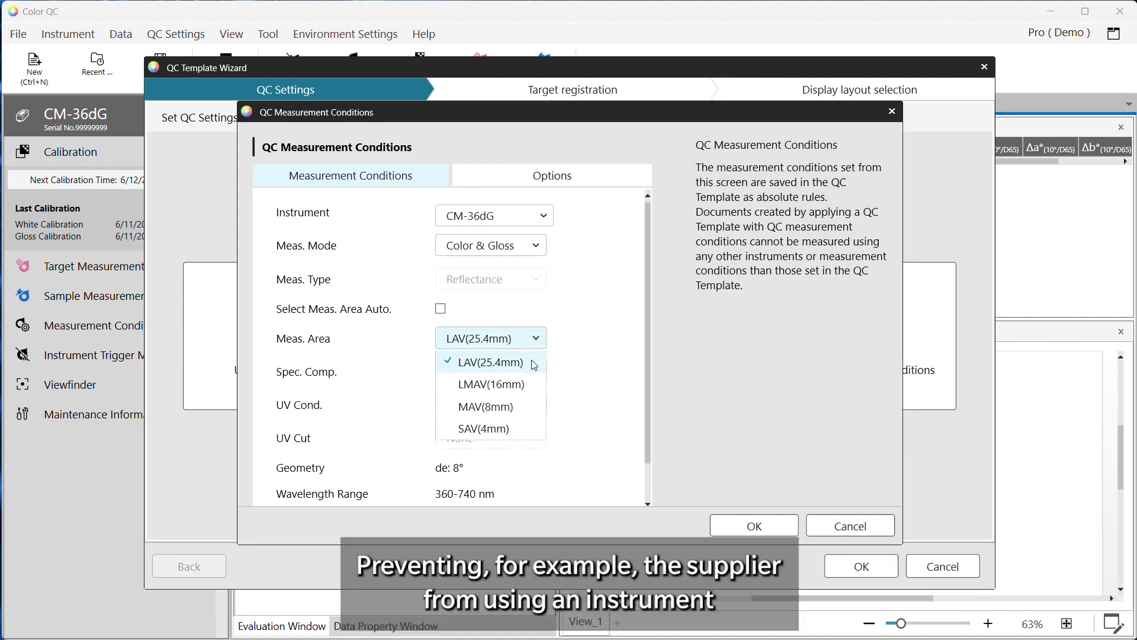
click(502, 403)
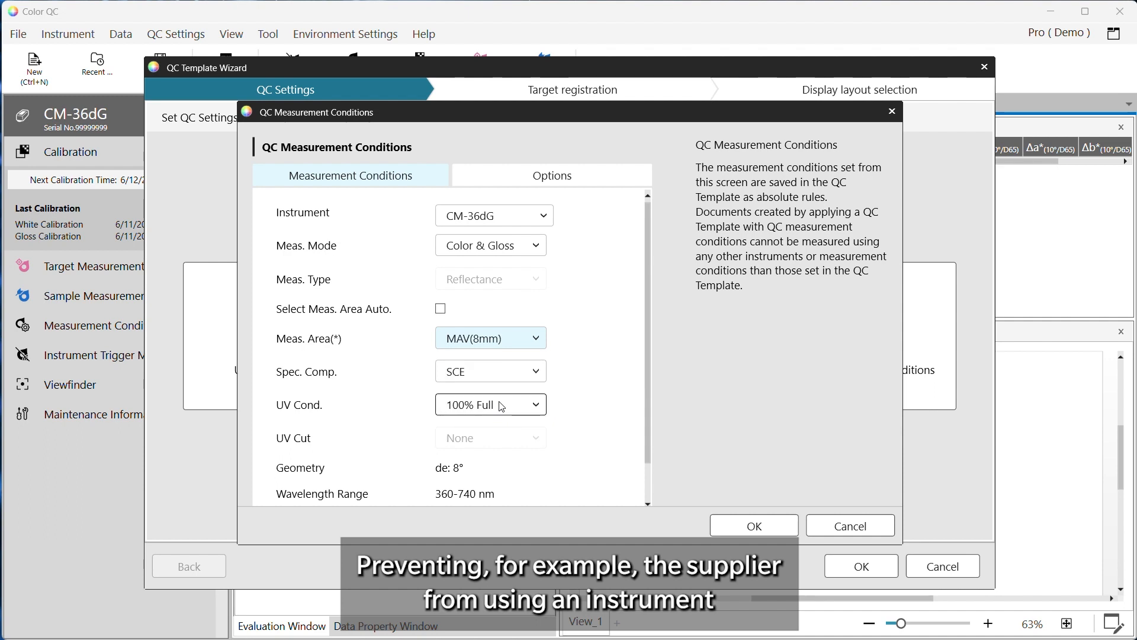
click(536, 371)
click(490, 443)
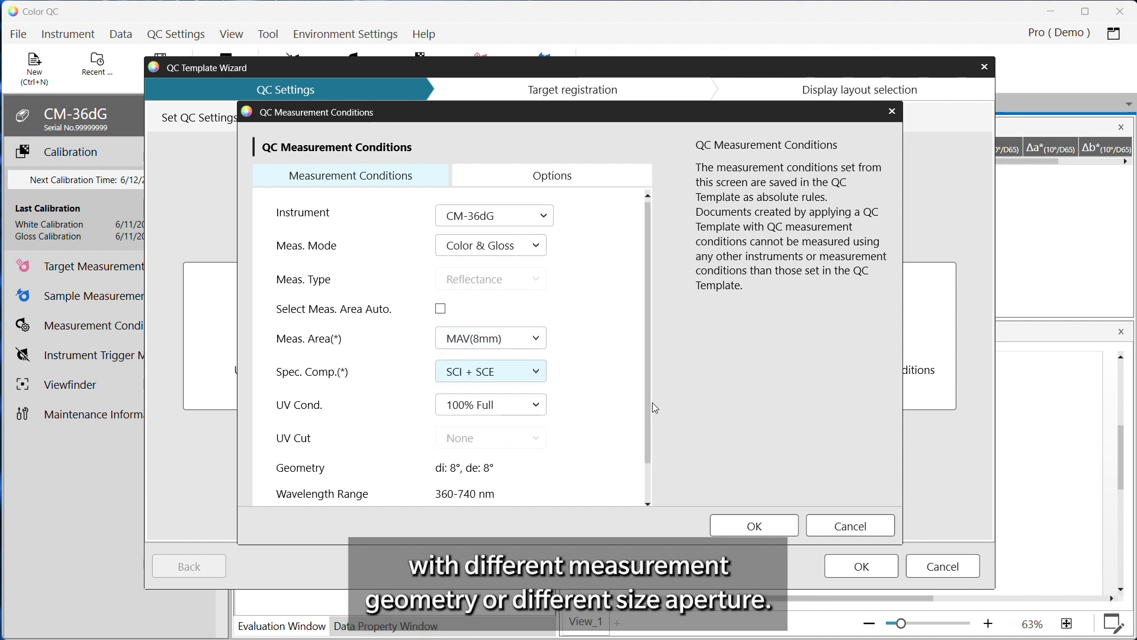
mouse_move(648, 407)
mouse_down()
mouse_move(655, 464)
mouse_move(659, 417)
mouse_up()
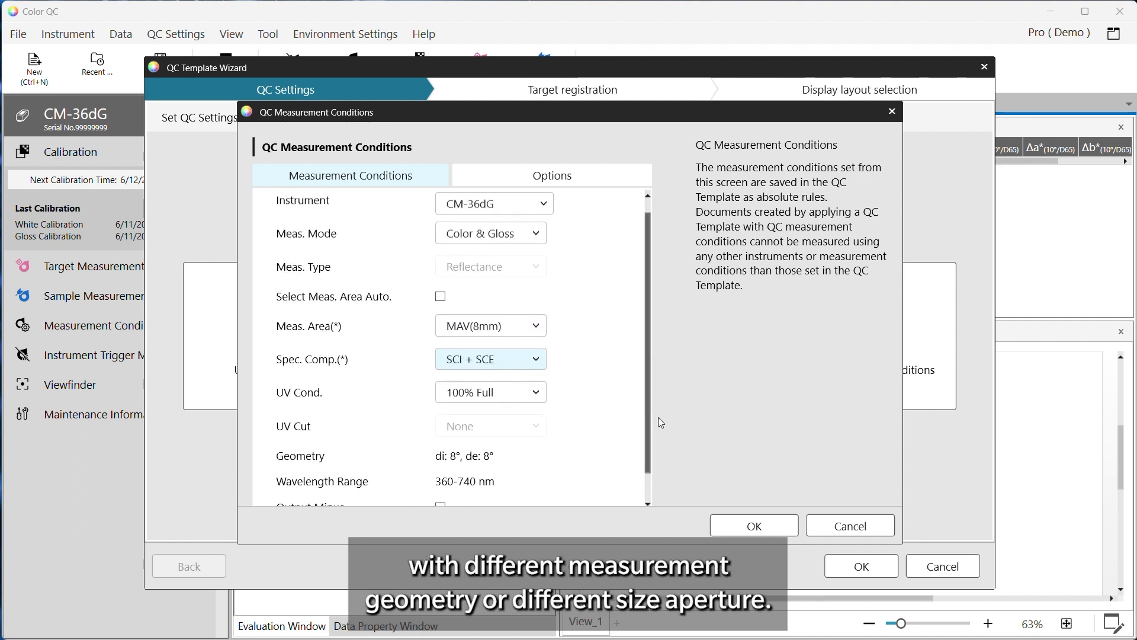
click(559, 178)
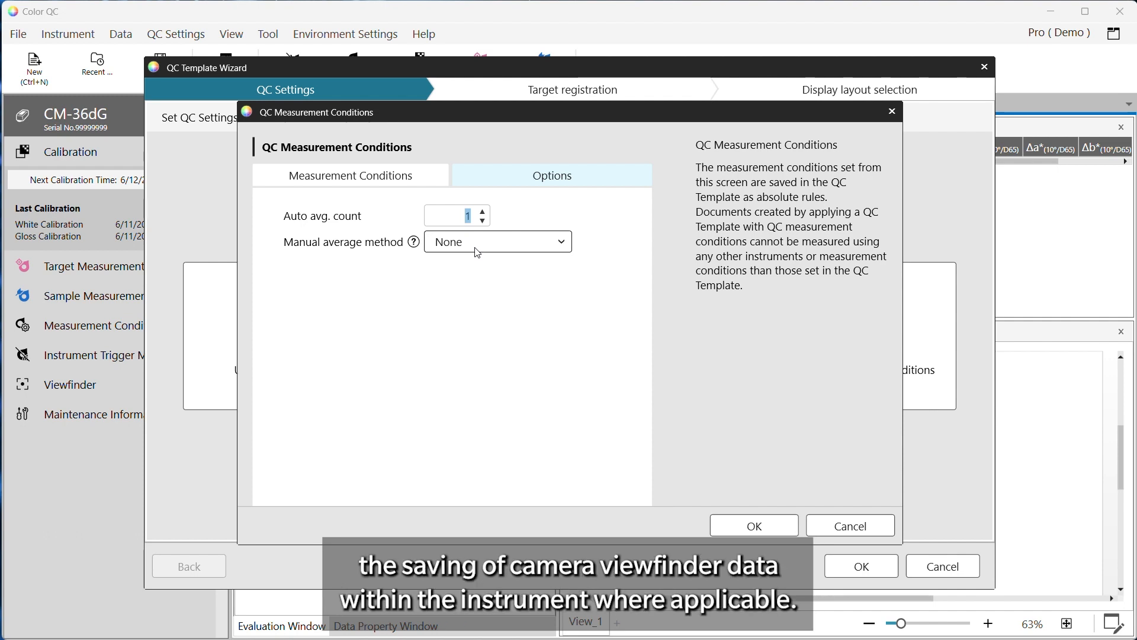
click(397, 189)
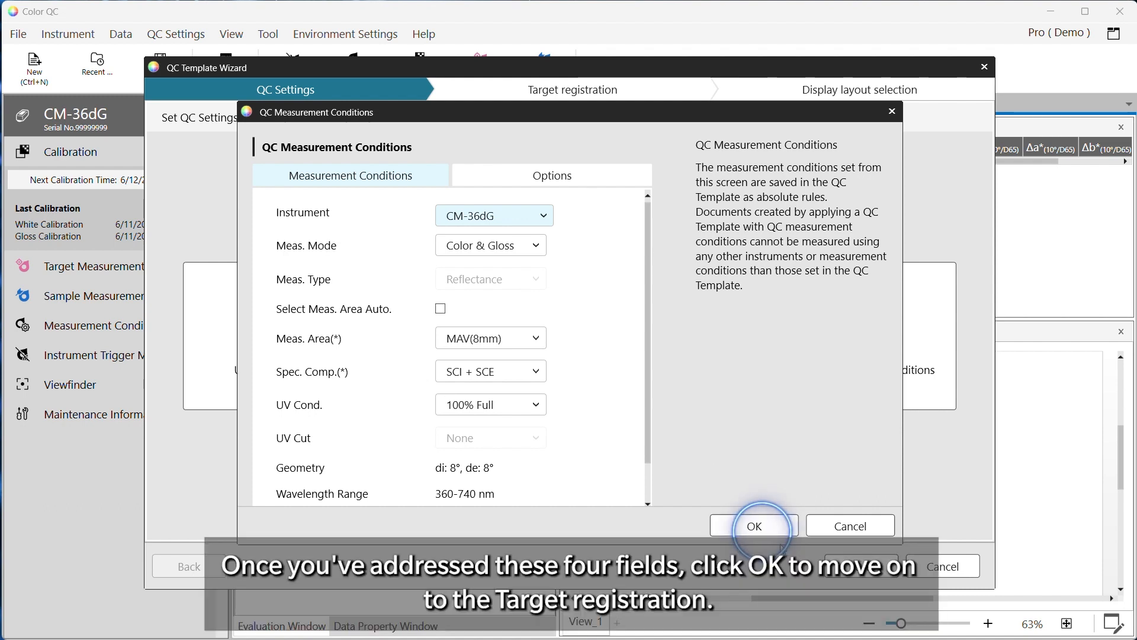
click(756, 526)
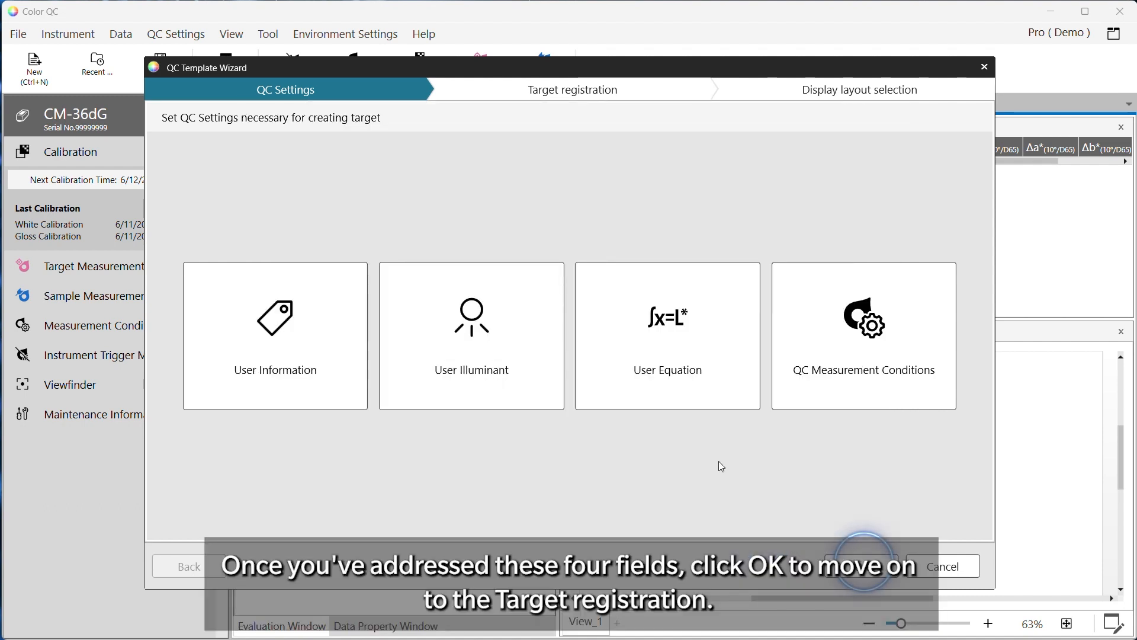
Proceed to target registration by measurement and review the target's measurement conditions.
click(862, 566)
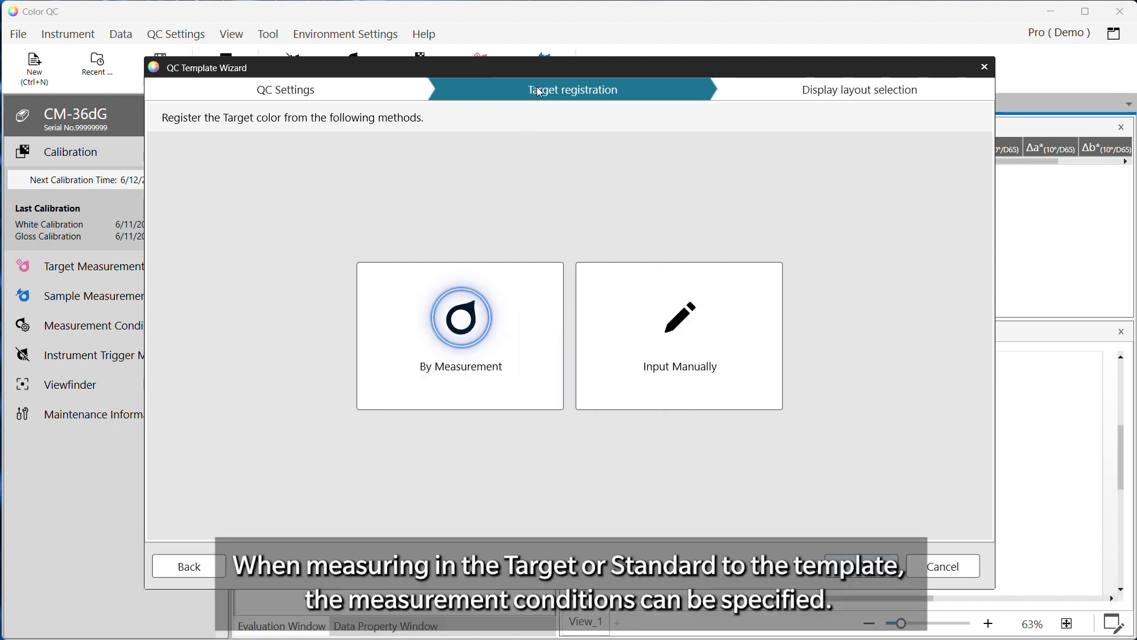
click(457, 289)
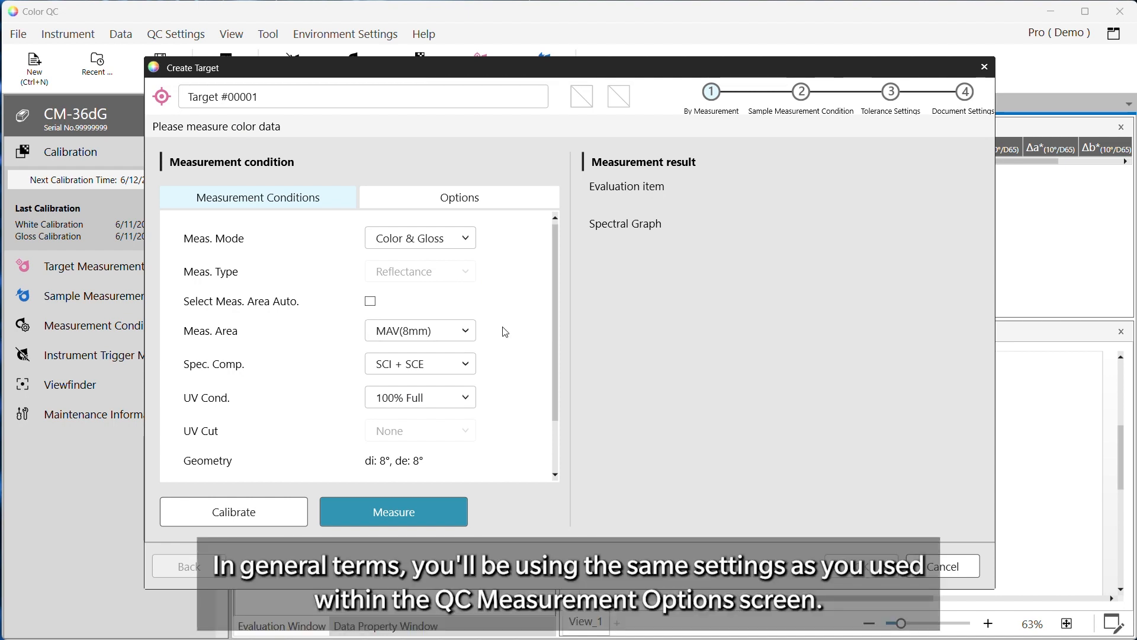
scroll(529, 324, down, 1)
scroll(529, 324, down, 1)
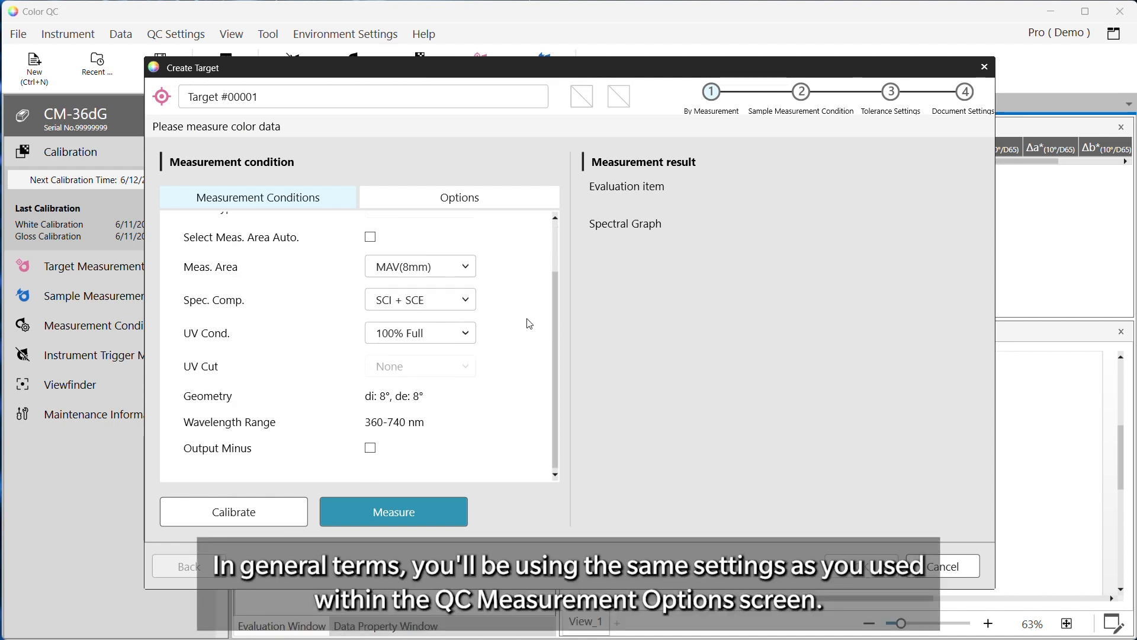
scroll(529, 323, up, 2)
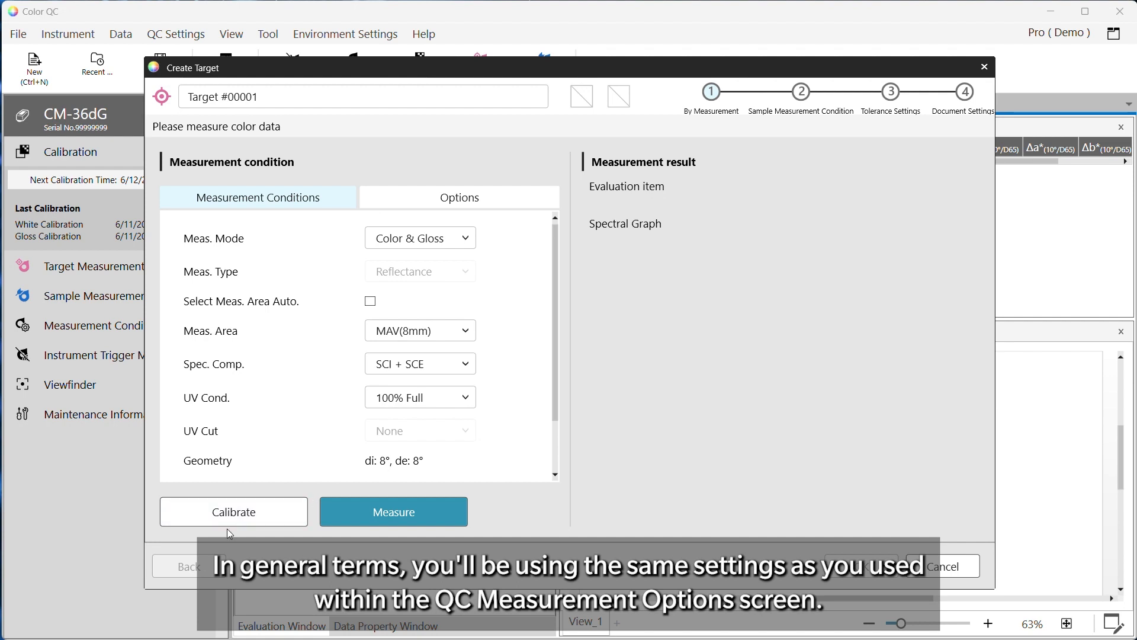
Run the instrument's full calibration sequence, from the zero calibration through the gloss calibration.
click(238, 515)
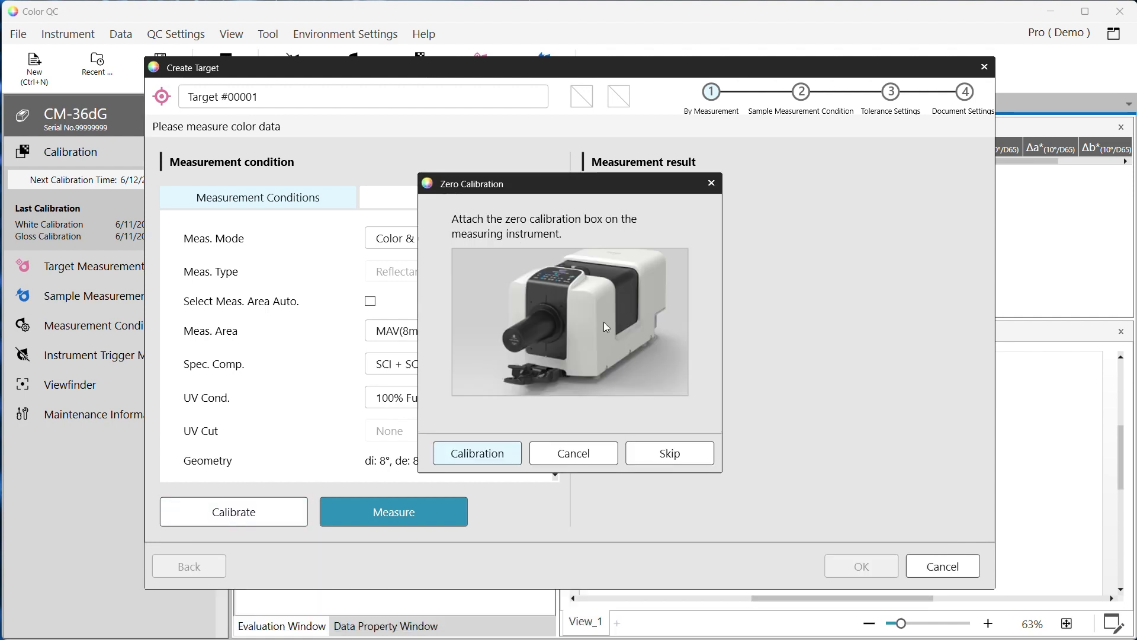
click(501, 461)
click(501, 468)
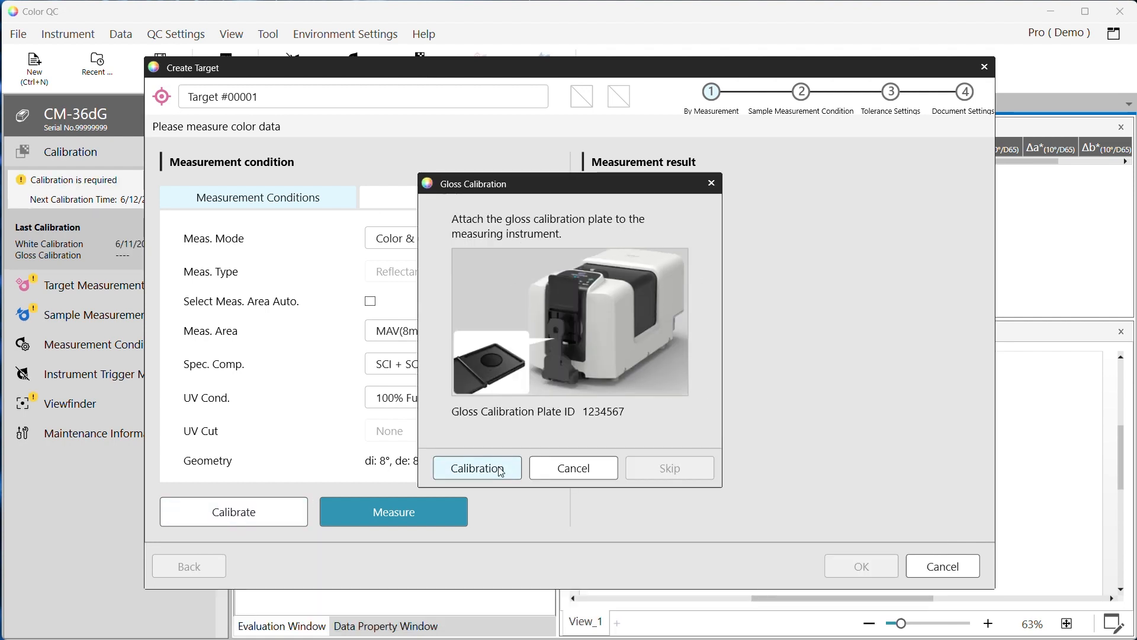
click(501, 469)
Measure the target color and name the target Production Pink3.
click(398, 513)
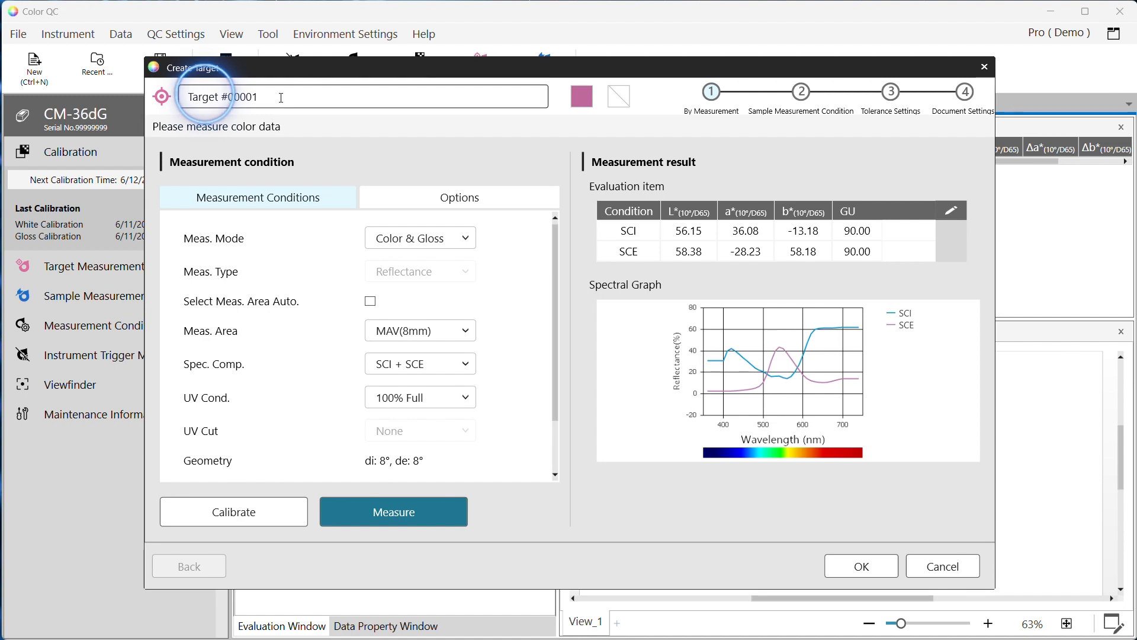
drag(279, 97, 118, 106)
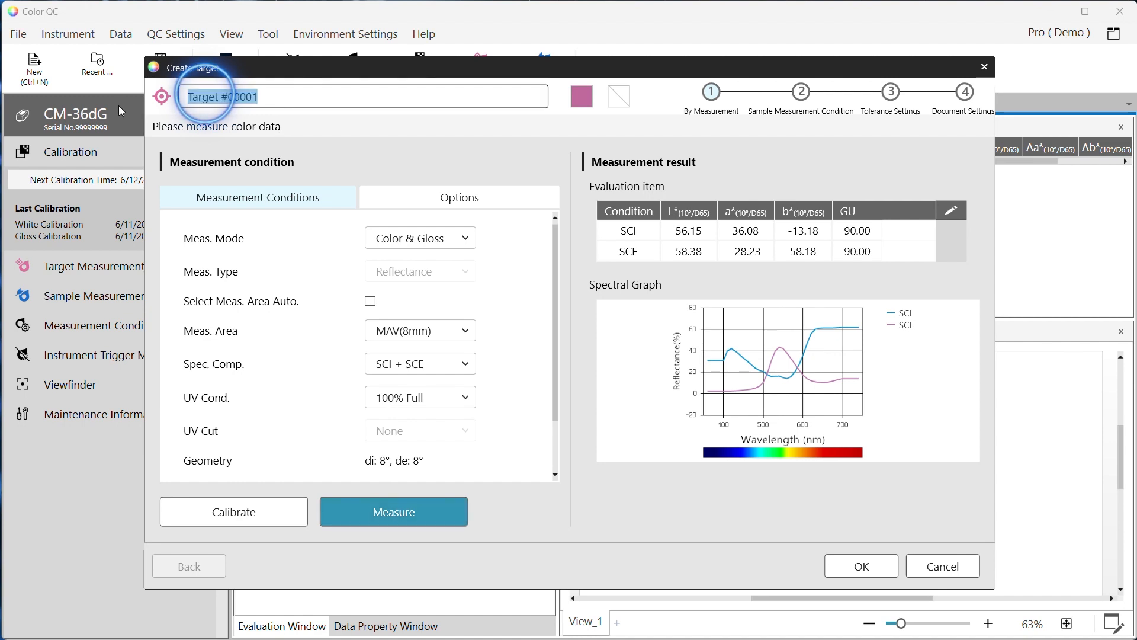
text(Prod)
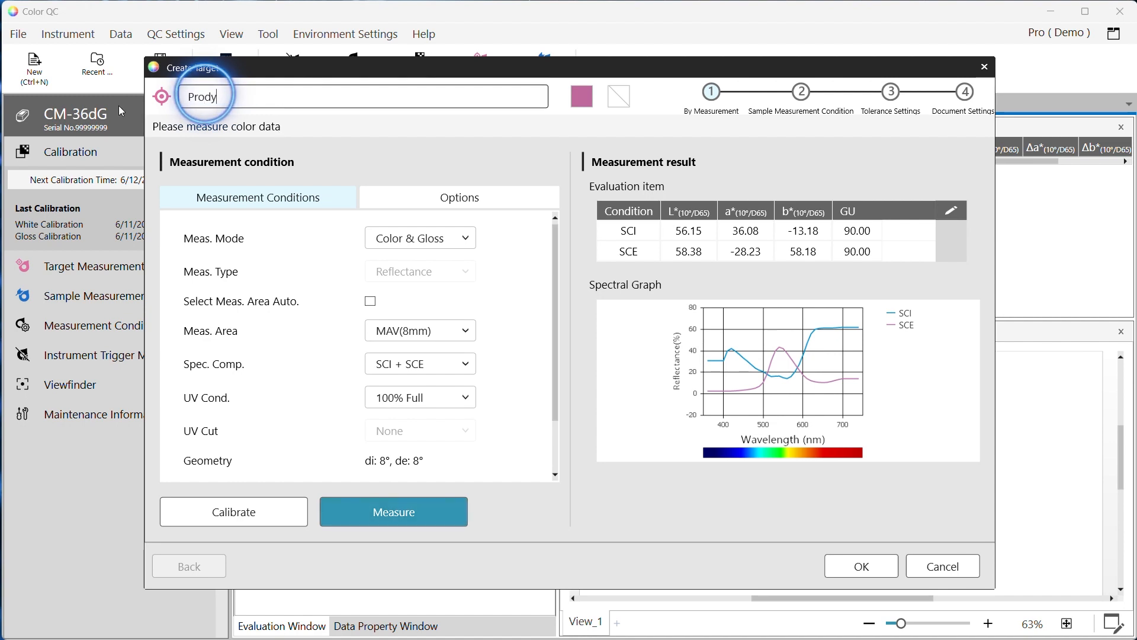
text(uction Pink3)
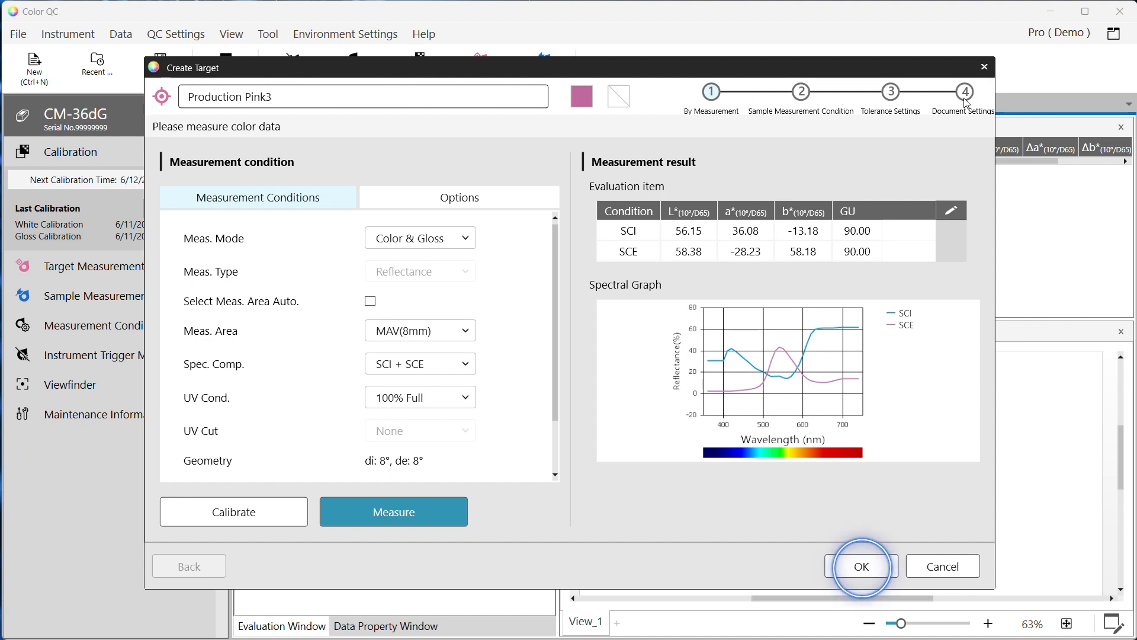
click(862, 569)
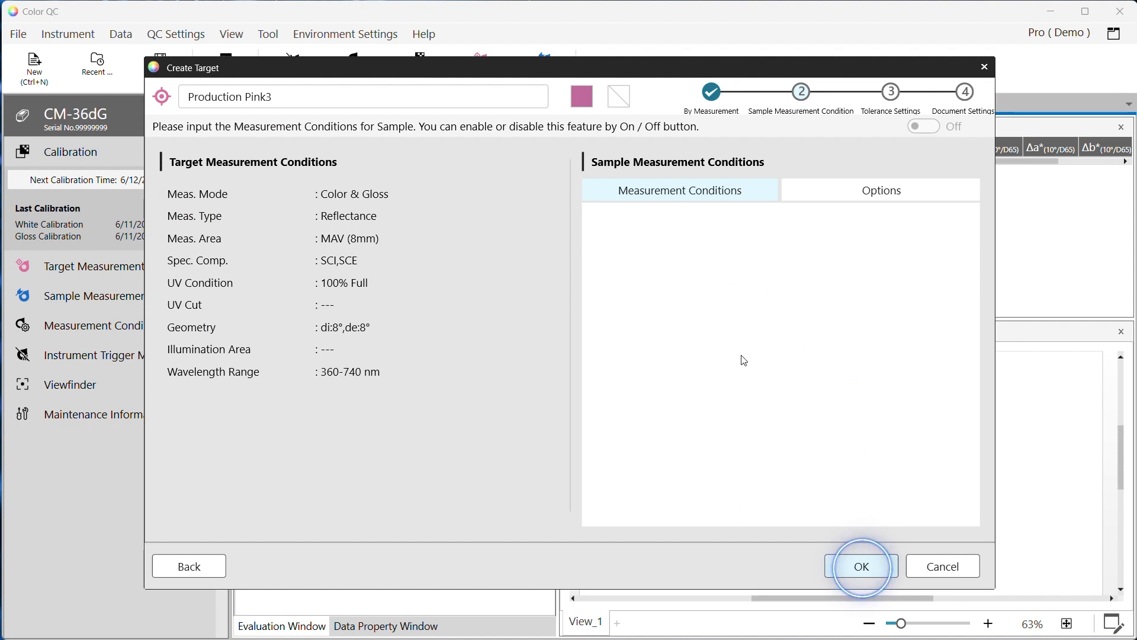
Enable the ΔE*ab tolerance for both SCI and SCE, and set the SCE tolerance to 1.5.
click(864, 573)
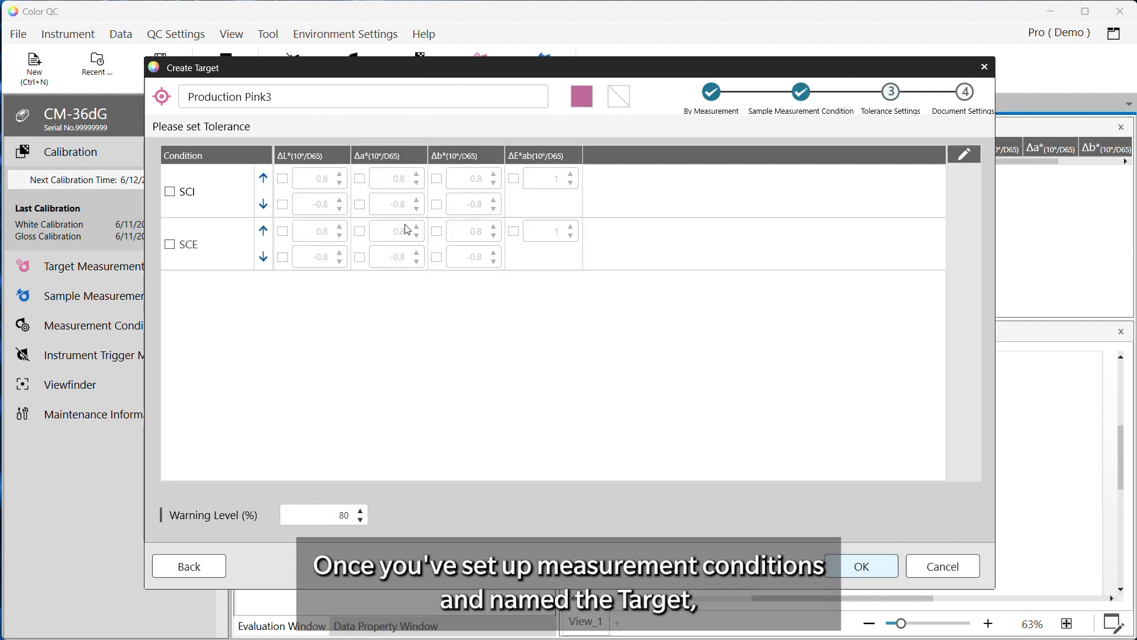
click(170, 192)
click(170, 244)
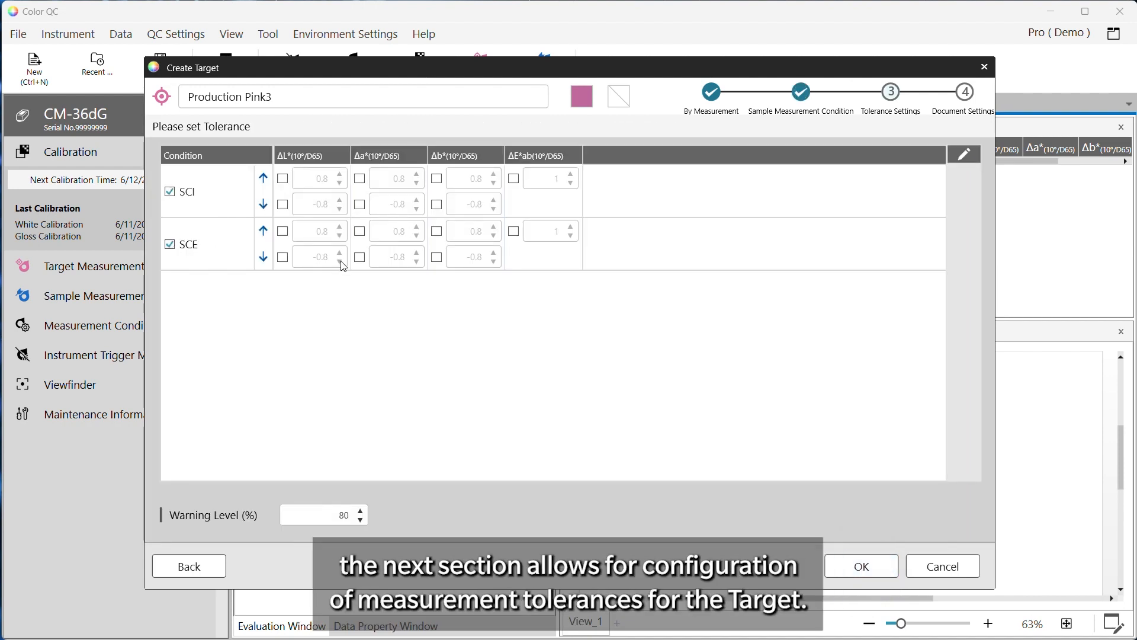
click(513, 233)
click(514, 179)
click(556, 231)
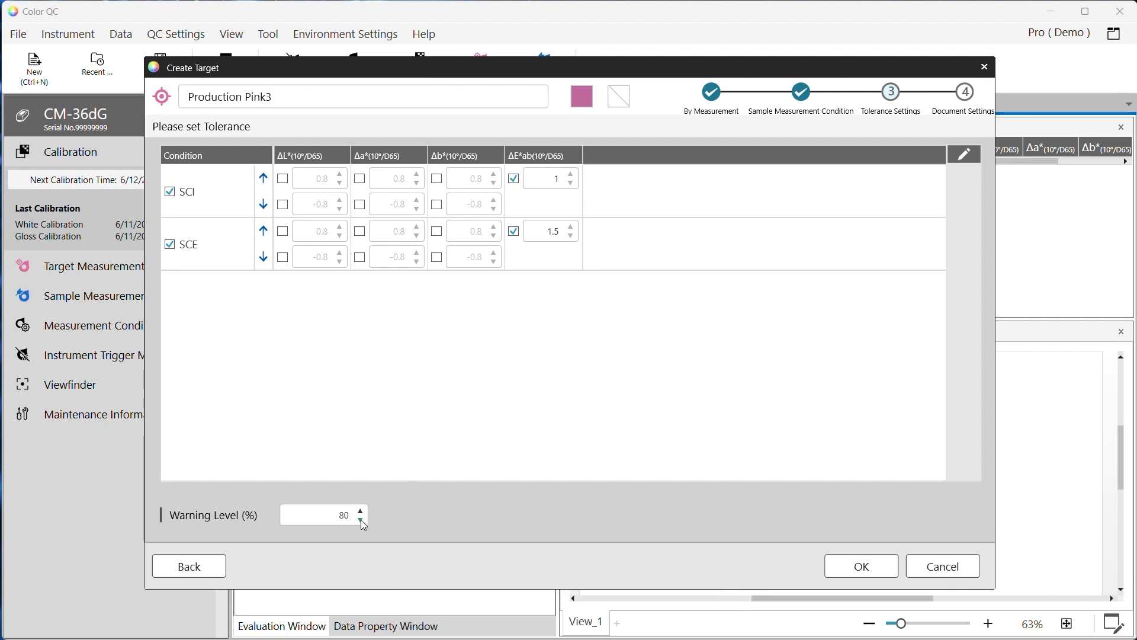
Set the warning level to 90% and accept the target's tolerance settings.
double_click(344, 515)
text(90)
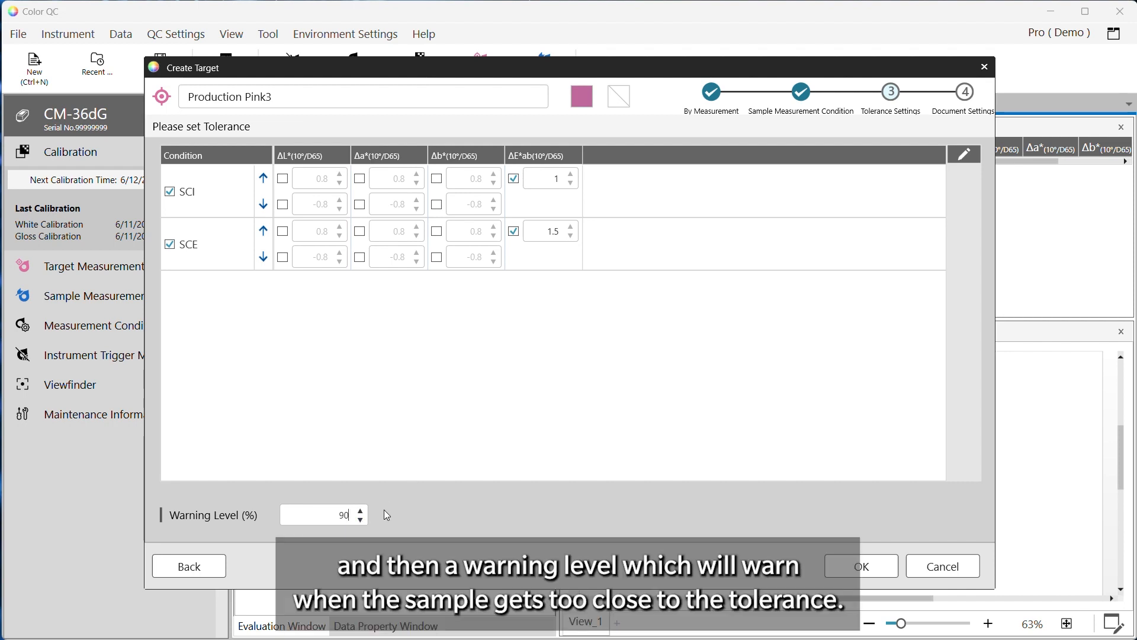
click(869, 570)
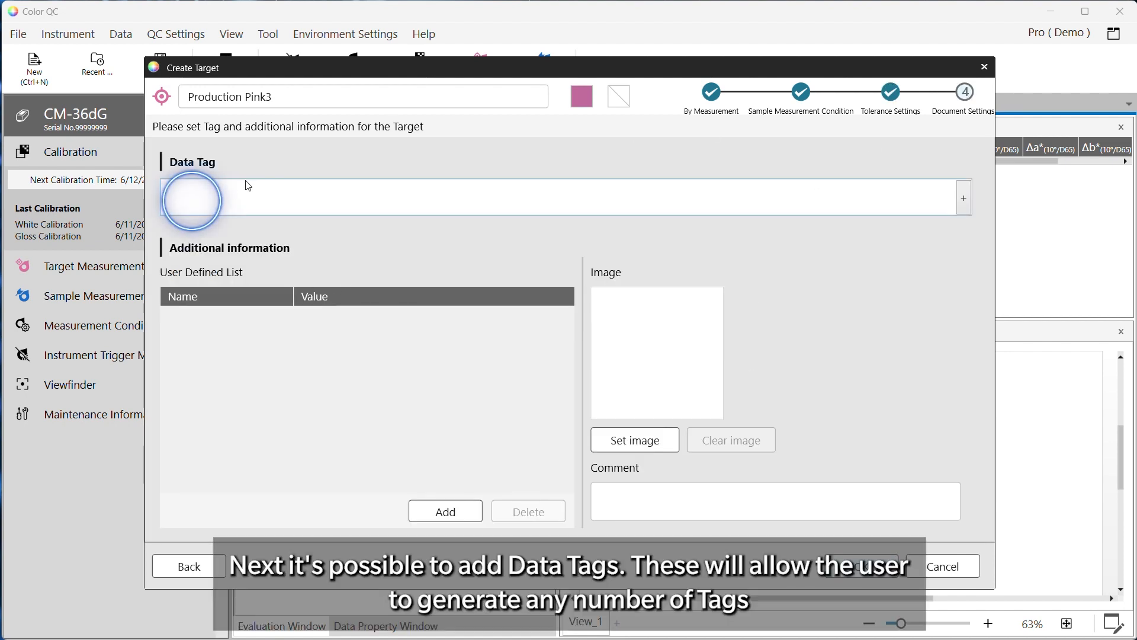
Add the data tags Pink, Customer 2b and Produced UK to the target.
text(Pink)
key(Return)
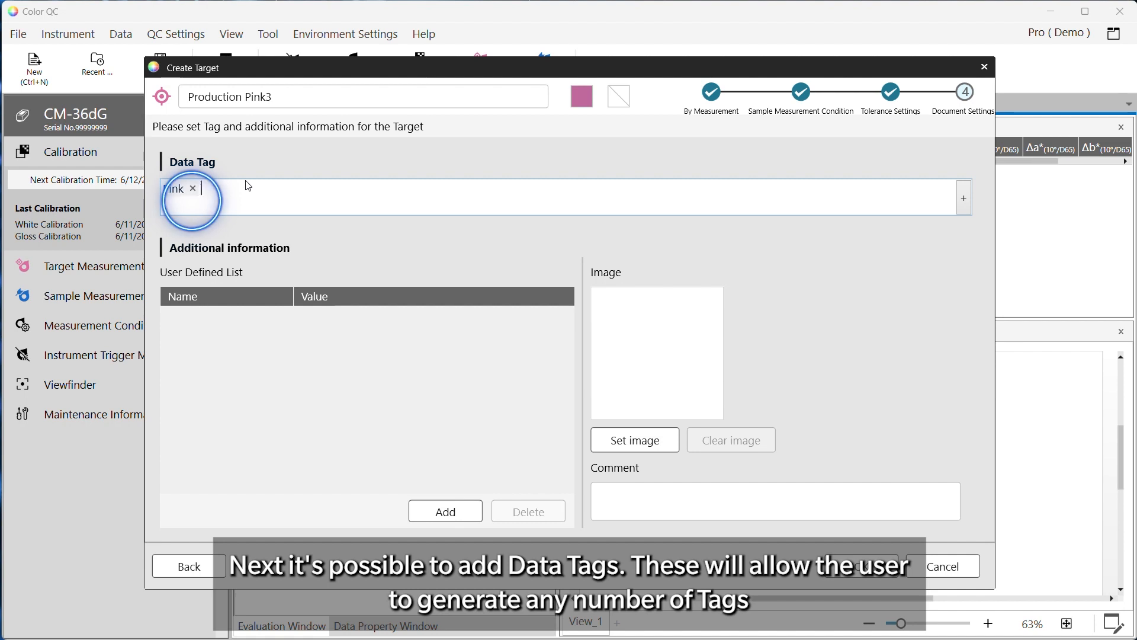
text(Custome)
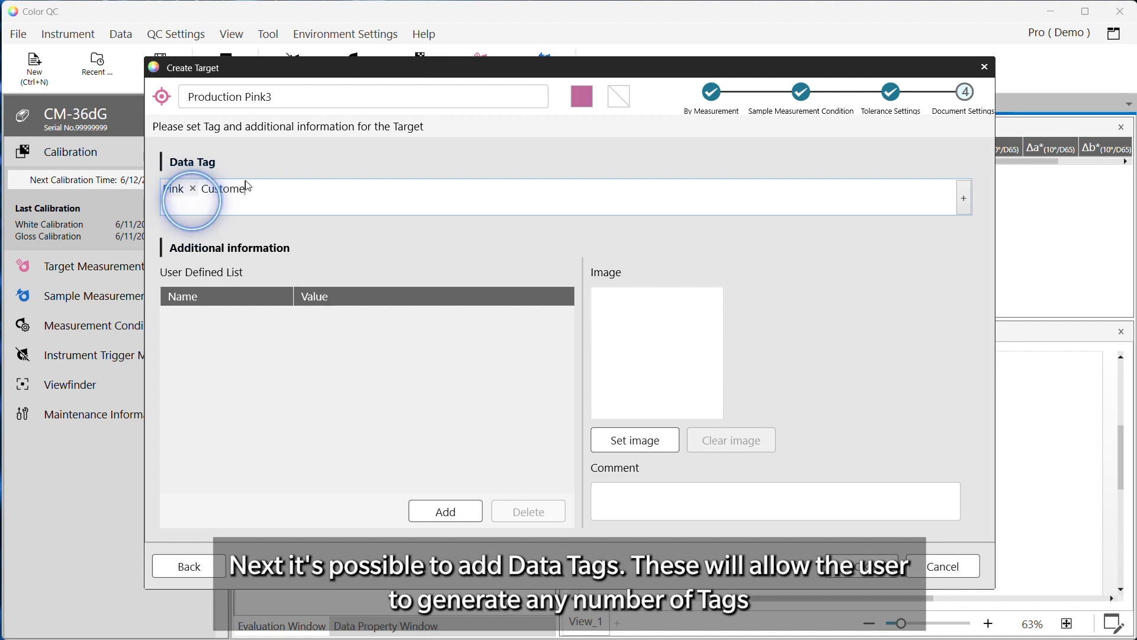
text(r2b)
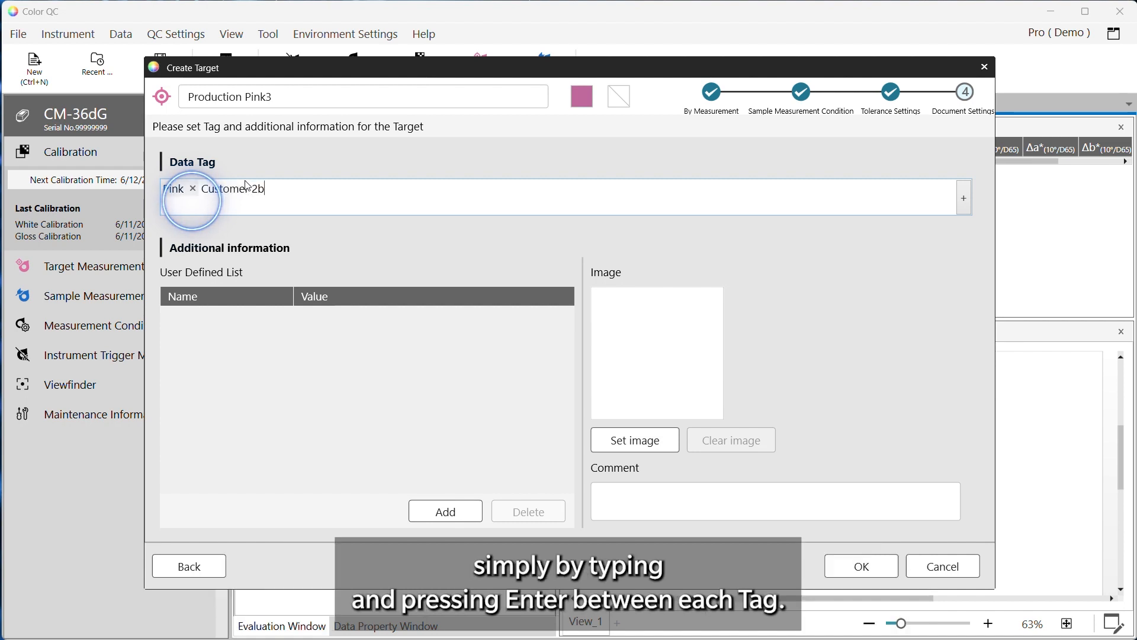
key(Return)
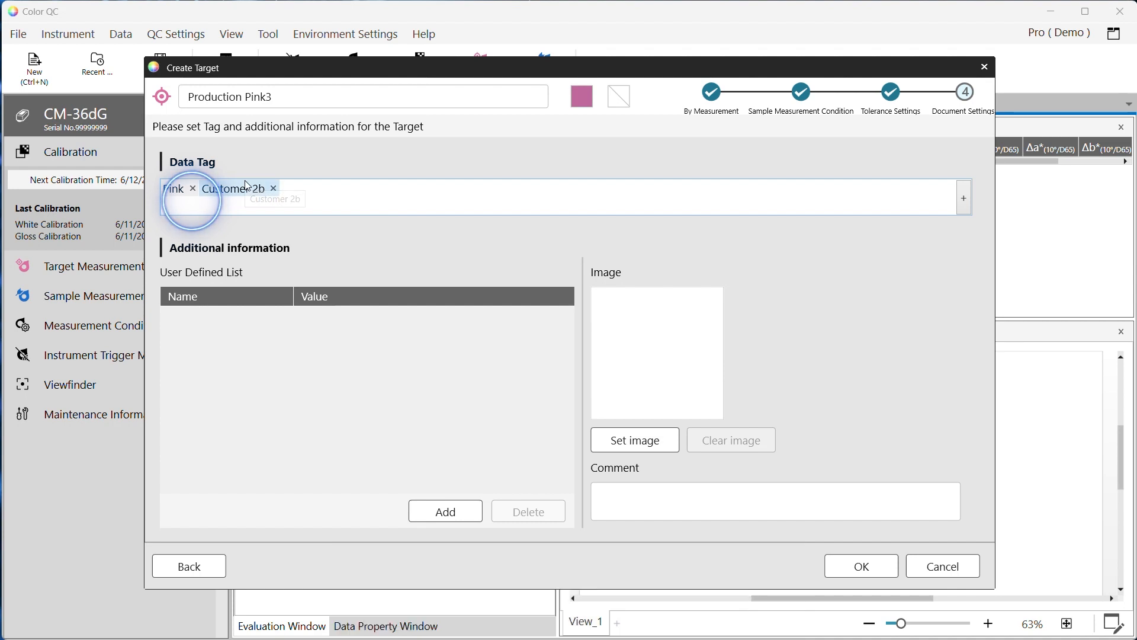
text(Pr)
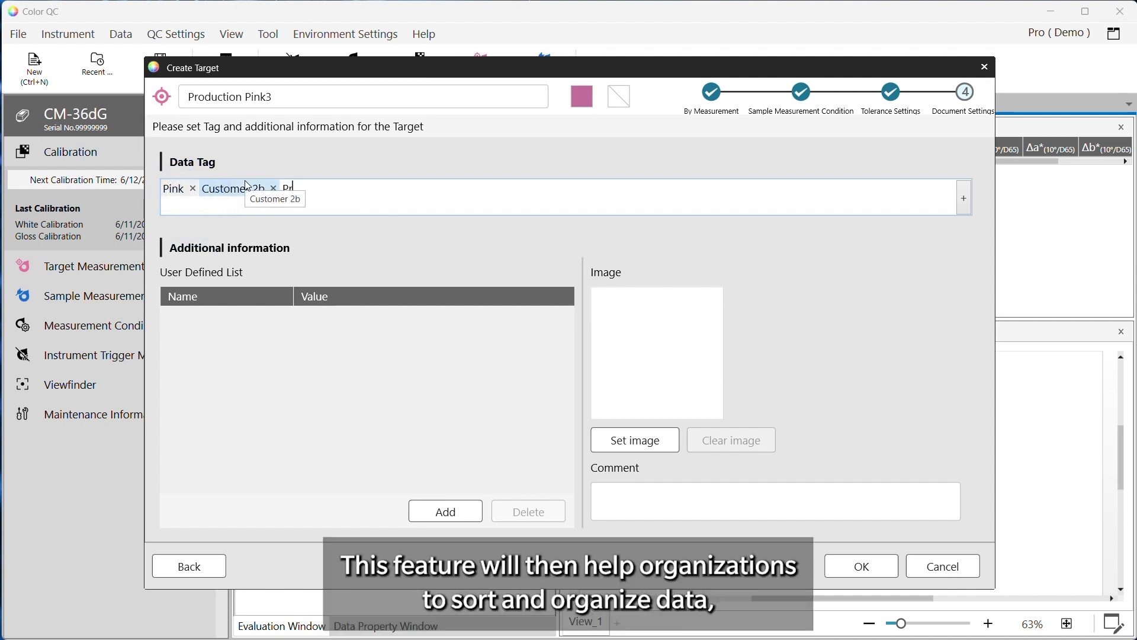
text(iduced UK)
key(Return)
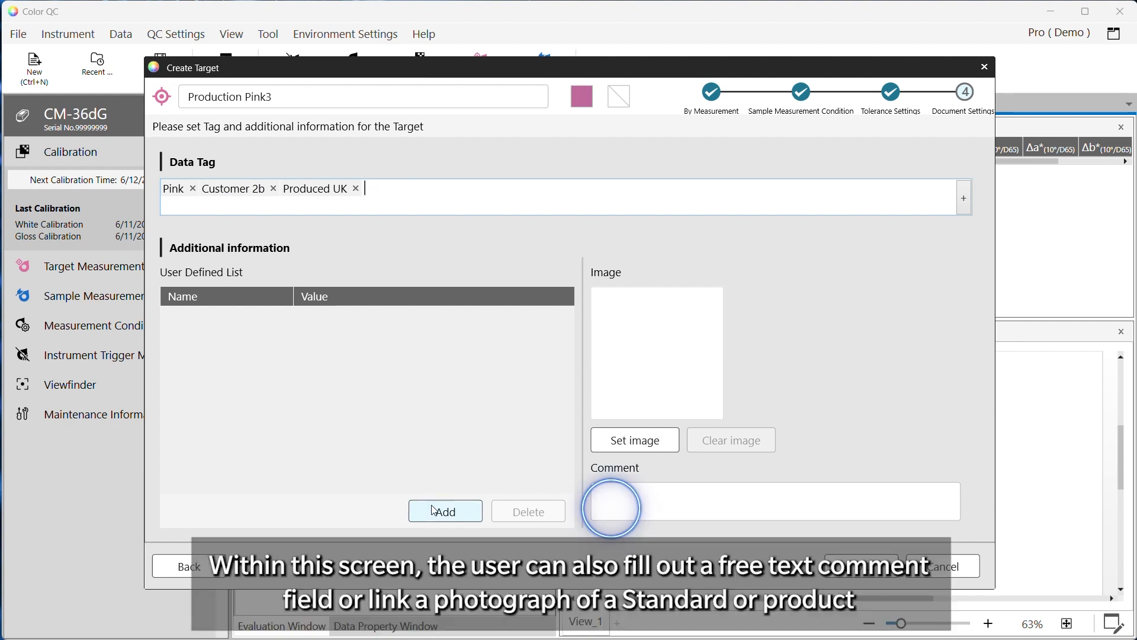
Enter the comment "Mould 3 Measure on top" for the target.
click(674, 508)
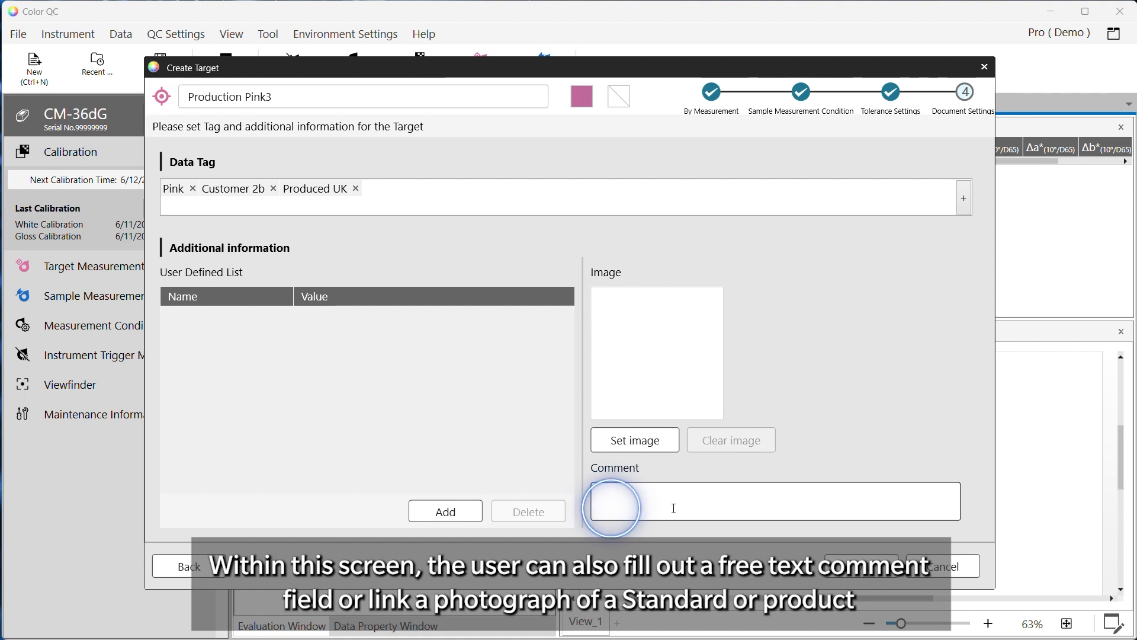
text(Mould 3)
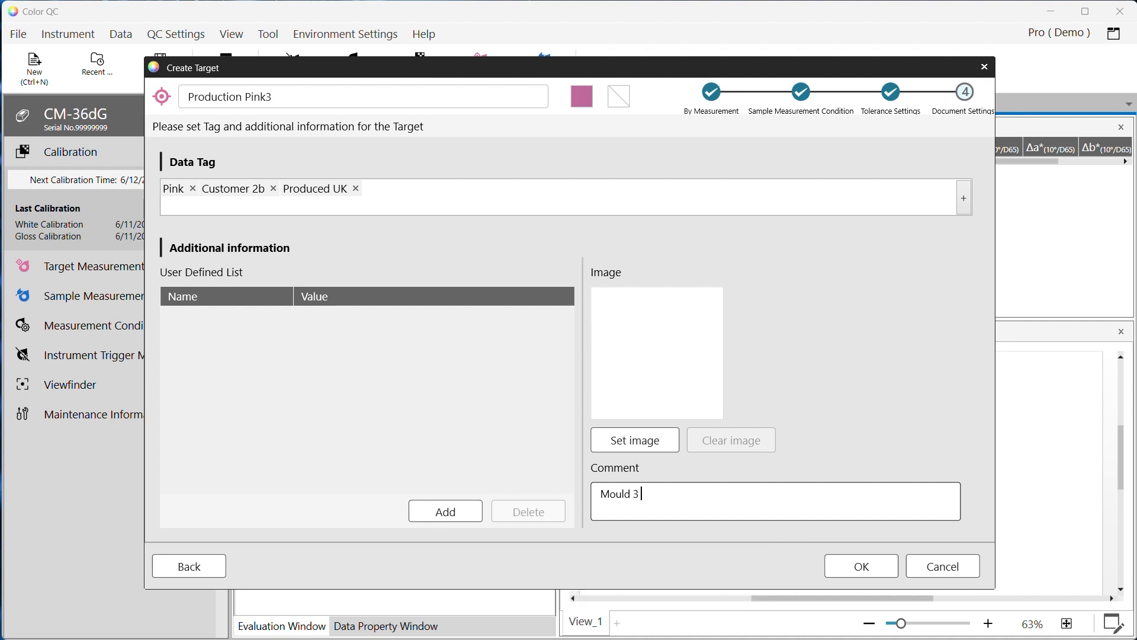
text(Measure on top)
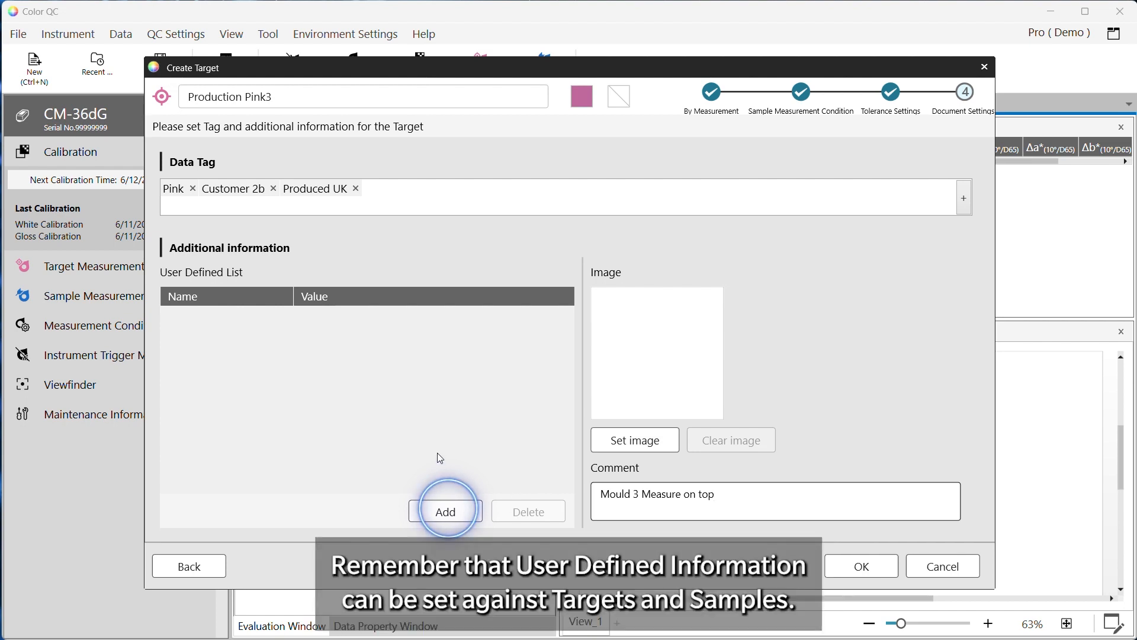
Add the Production Site field to the target's user-defined list with the value Site UK.
click(445, 513)
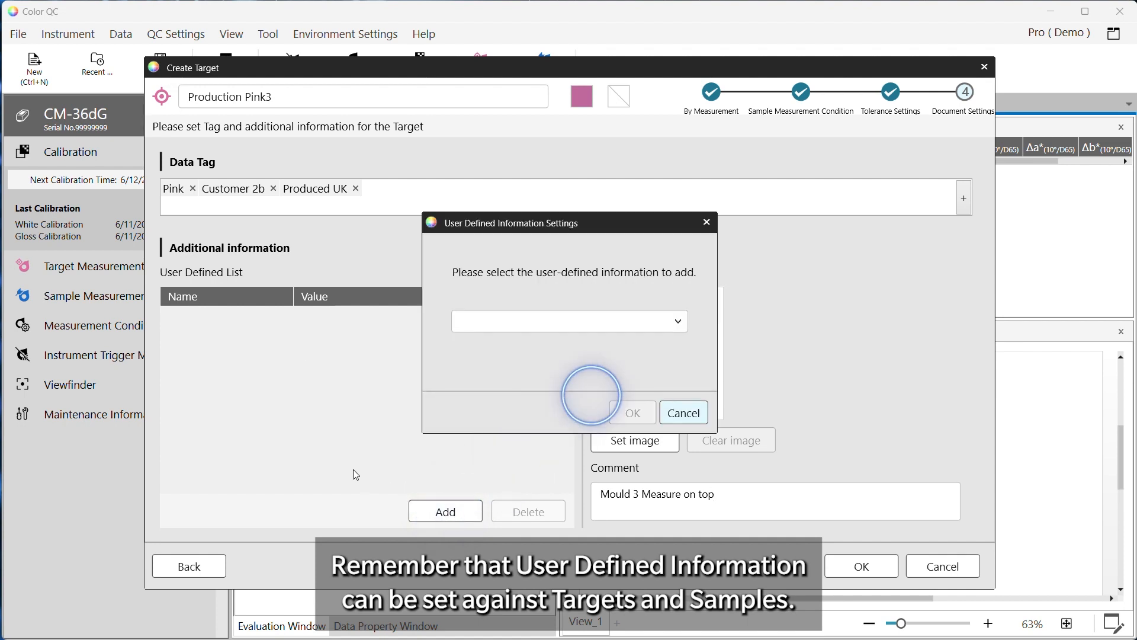
click(676, 319)
click(521, 344)
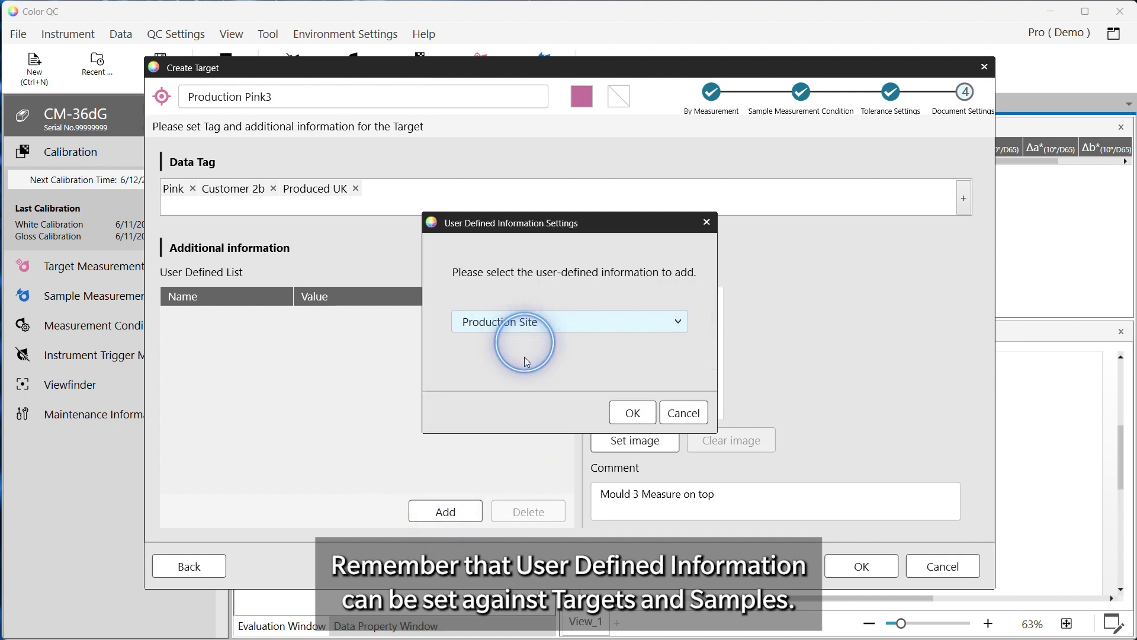
click(630, 412)
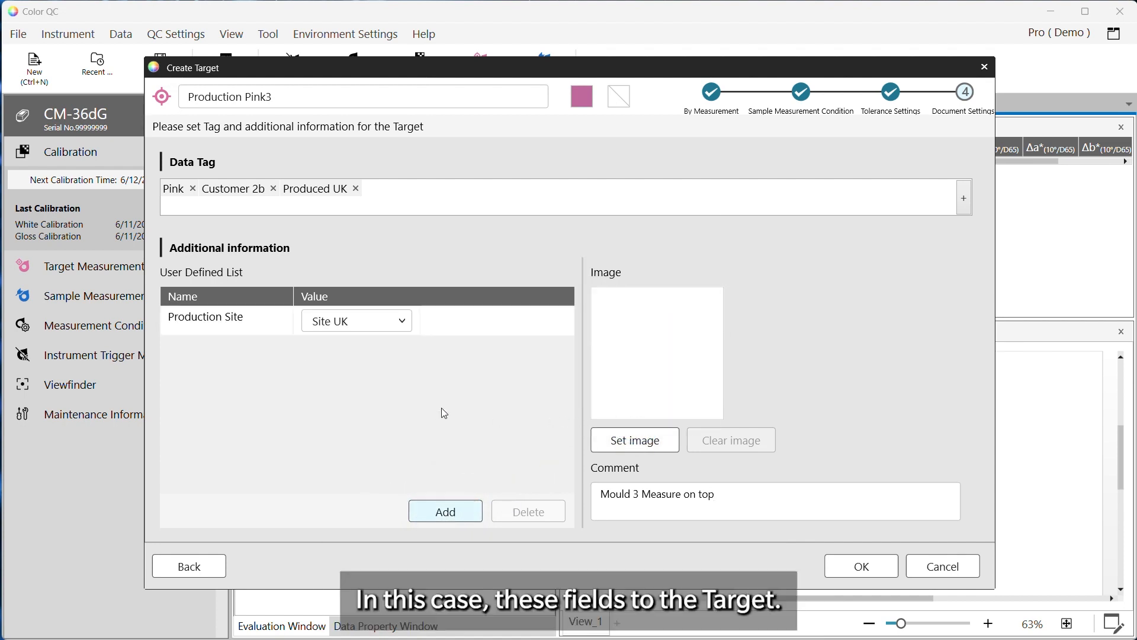
click(400, 327)
click(388, 349)
Add the Target/Sample review date field to the user-defined list and set it to 11/09/2024.
click(450, 513)
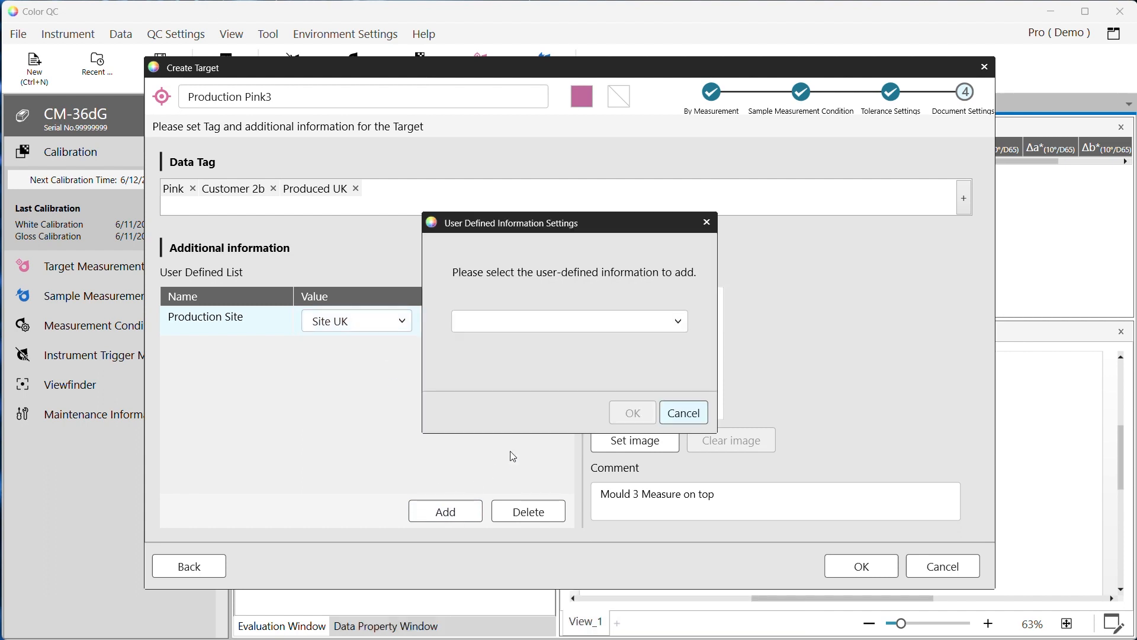
click(572, 325)
click(537, 368)
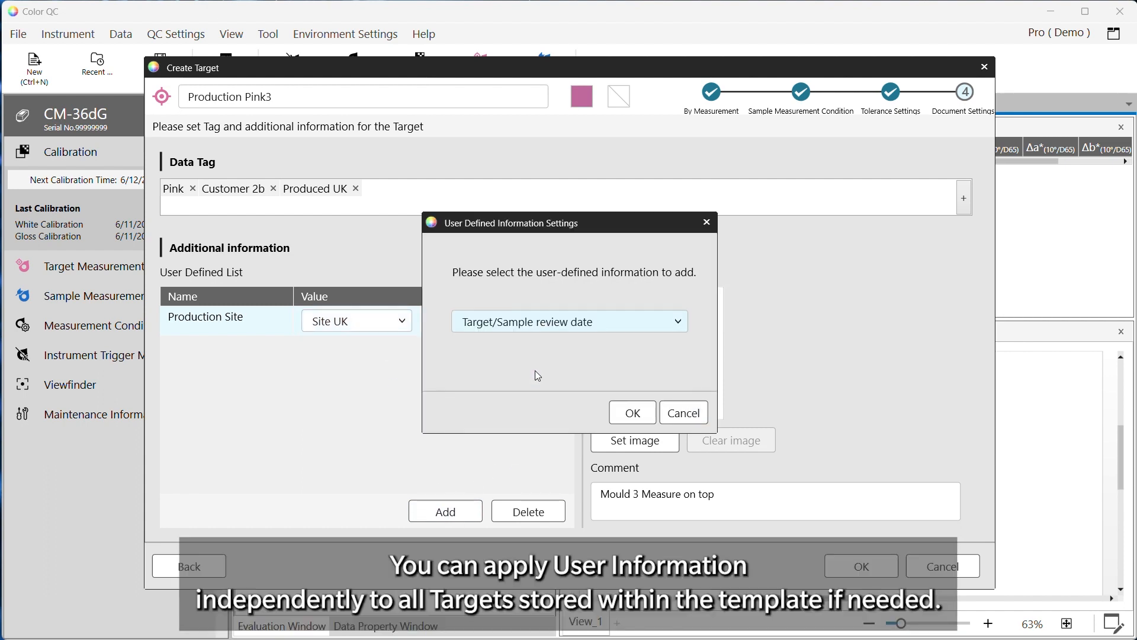
click(626, 411)
click(372, 353)
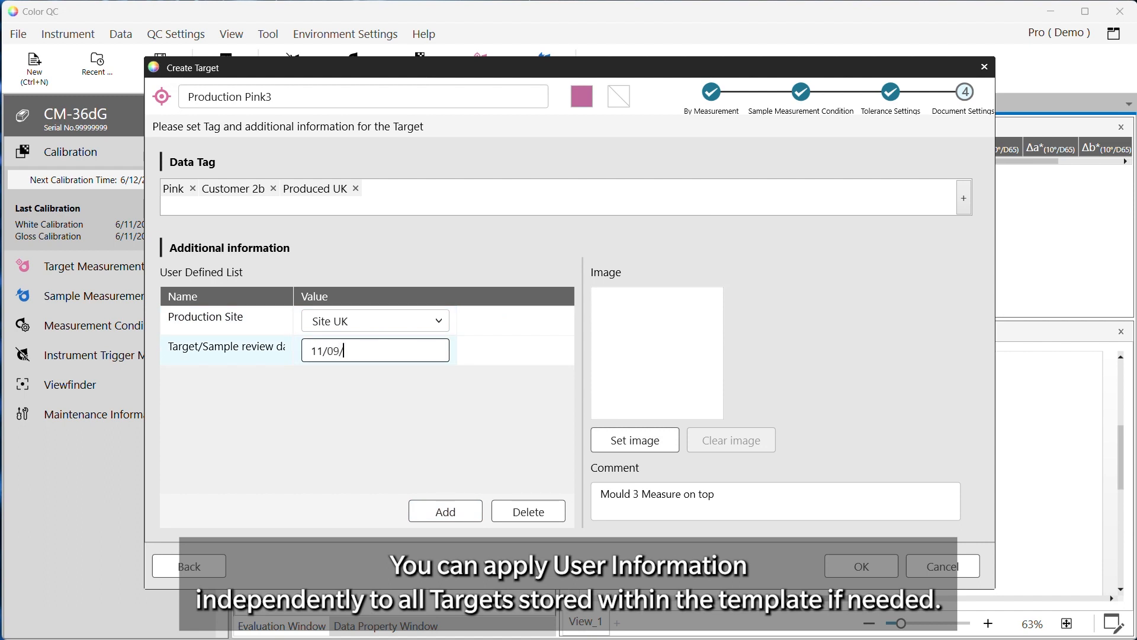
text(11/09/2024)
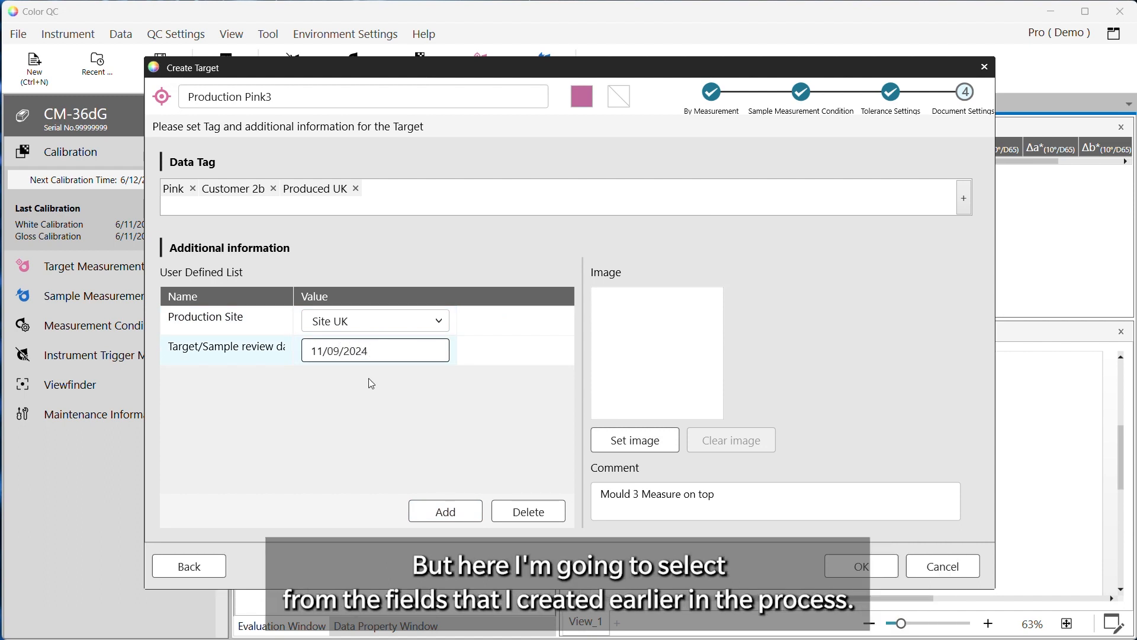
Add the Project Owner and contact field to the target's user-defined list.
click(441, 510)
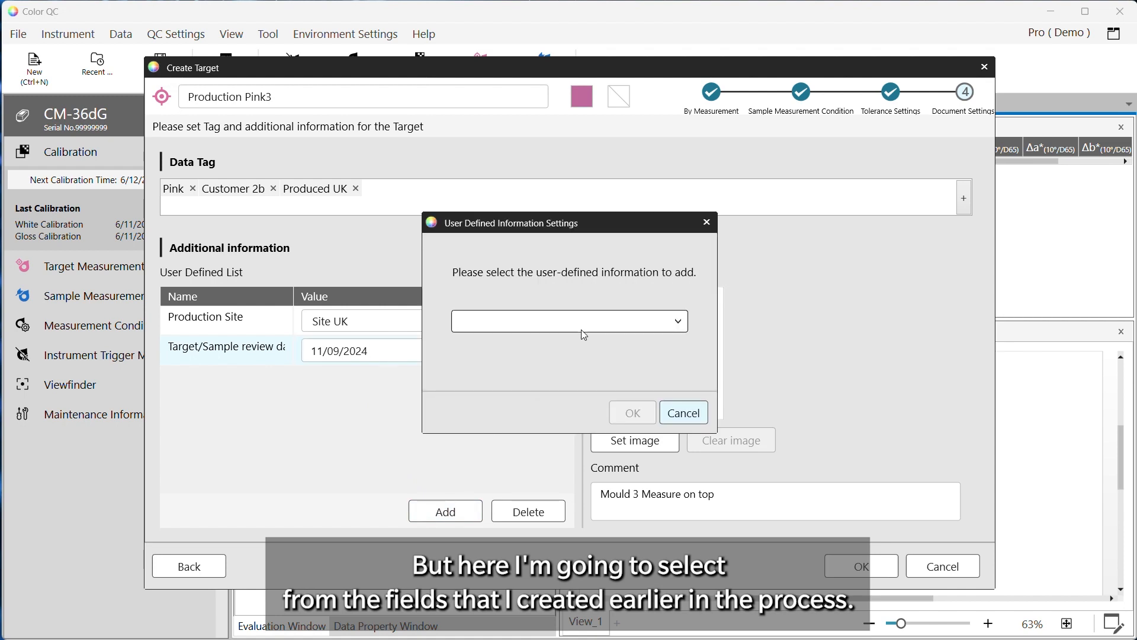
click(582, 323)
click(556, 369)
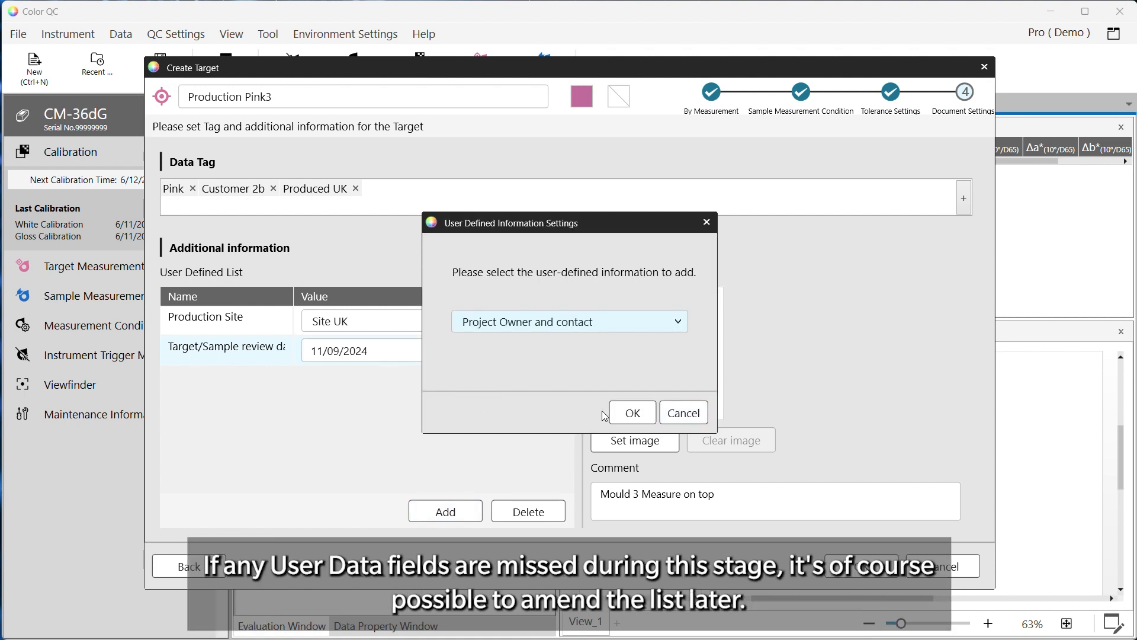
click(631, 413)
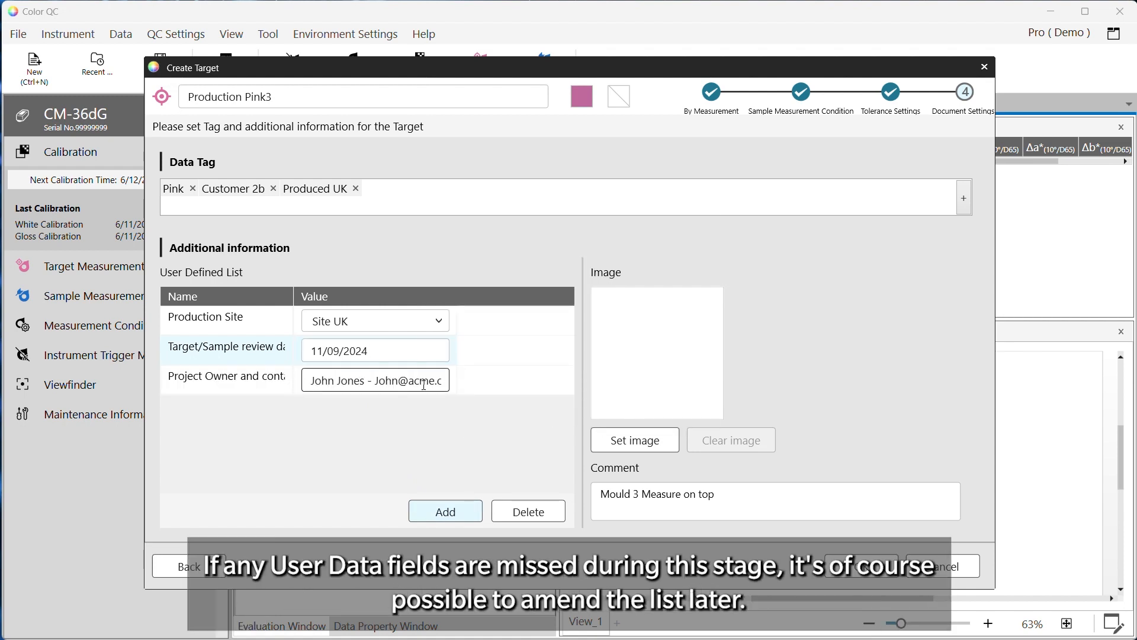
Add the Escalation contact field with the second listed contact, and commit the new target.
click(449, 509)
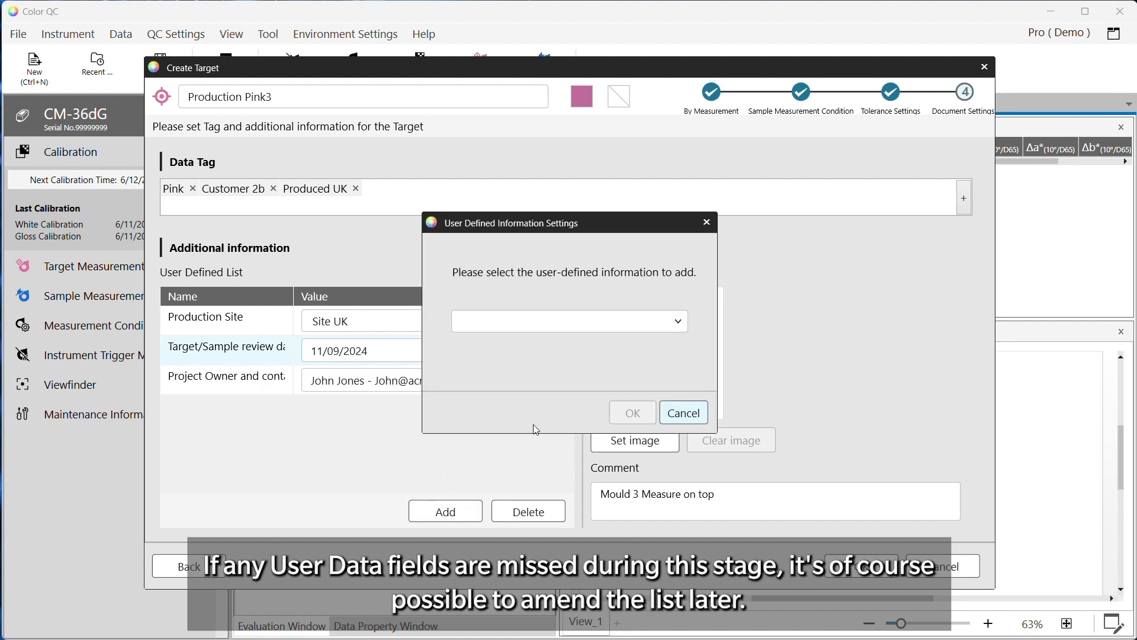
click(634, 322)
click(563, 367)
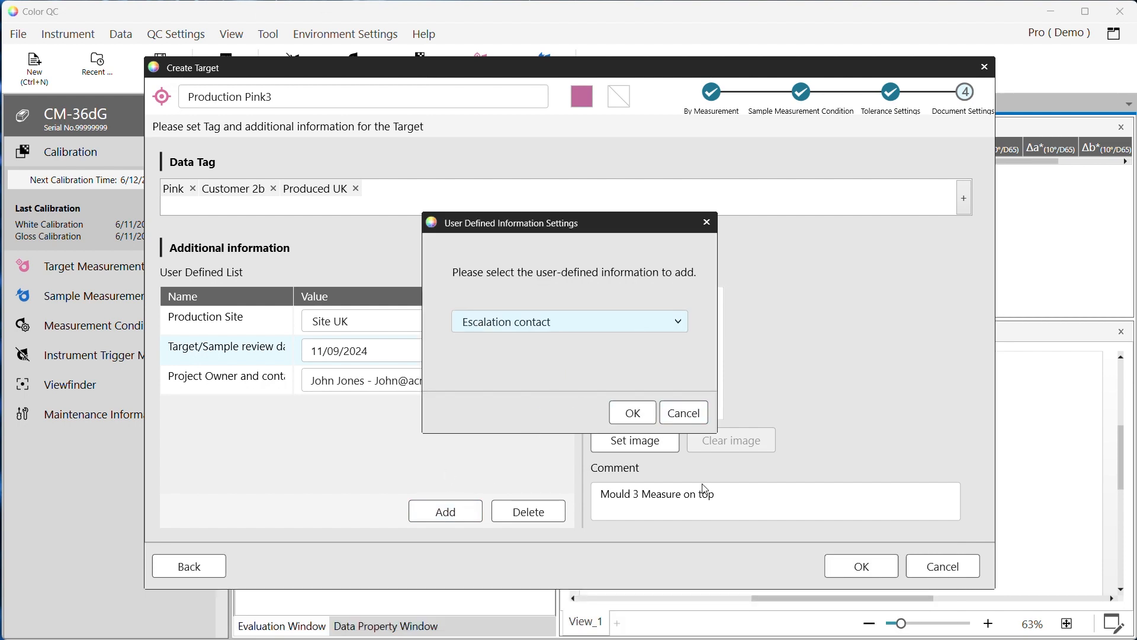
click(632, 422)
click(441, 410)
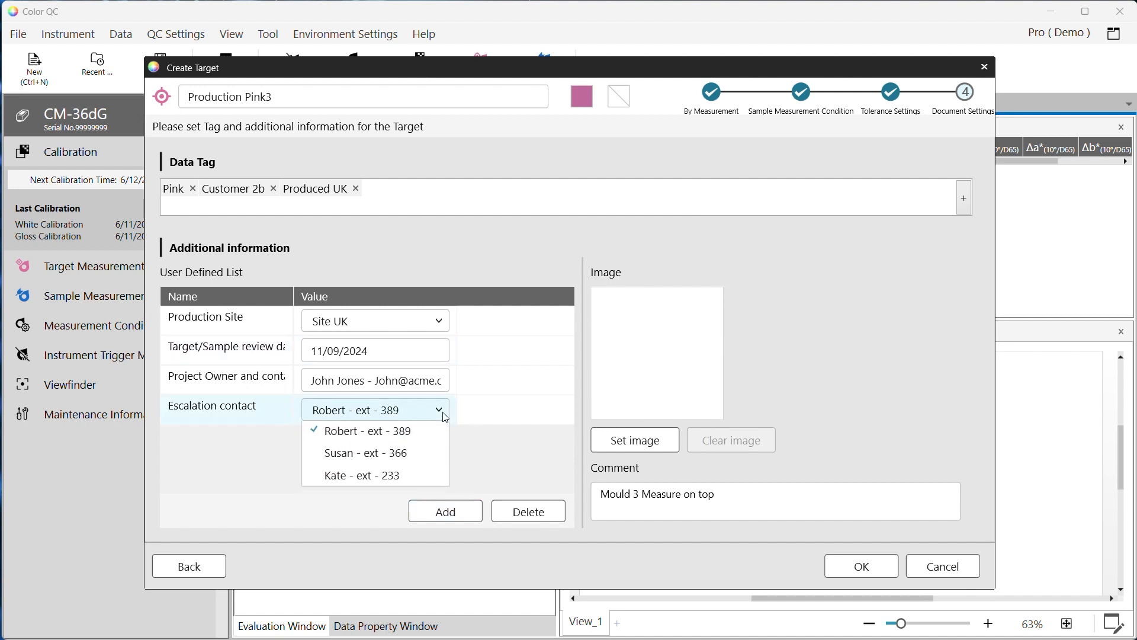
click(398, 454)
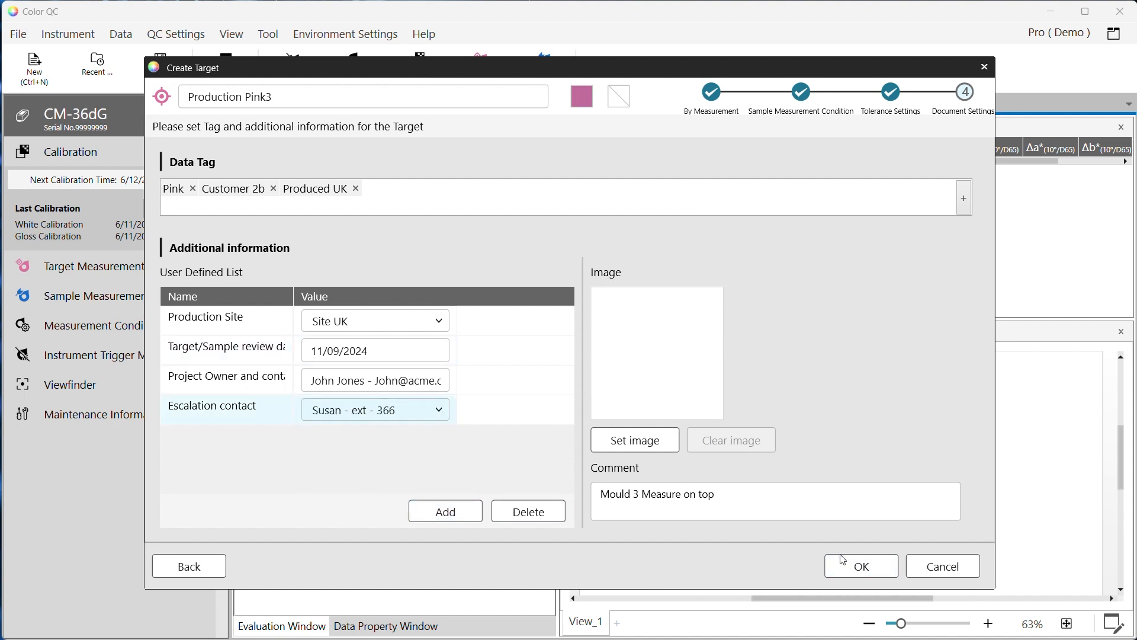
click(860, 570)
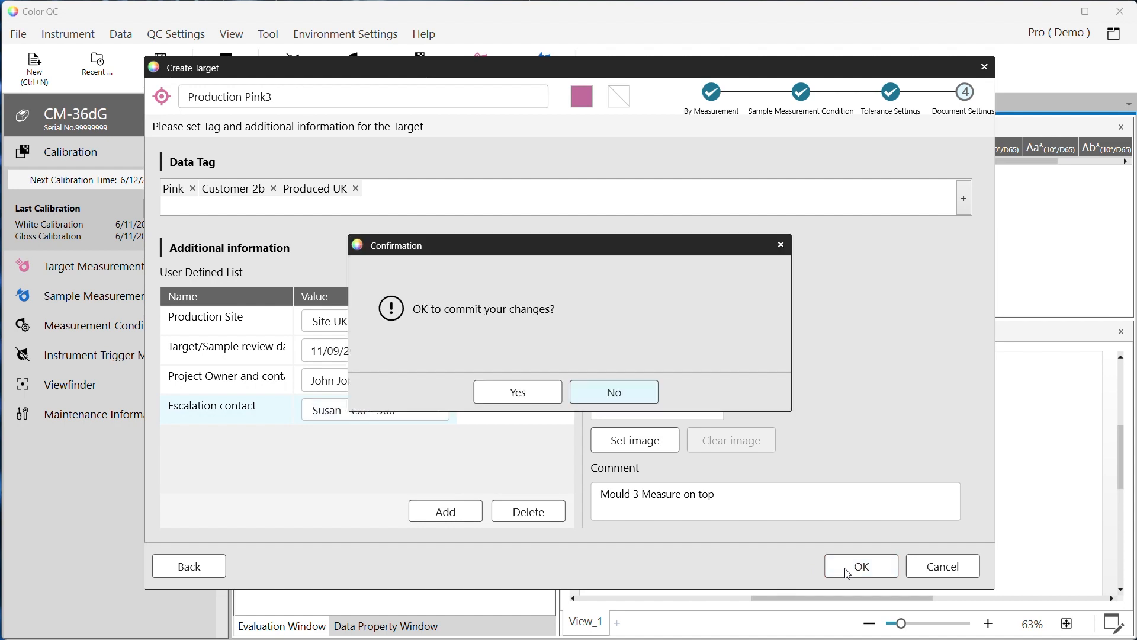
click(518, 392)
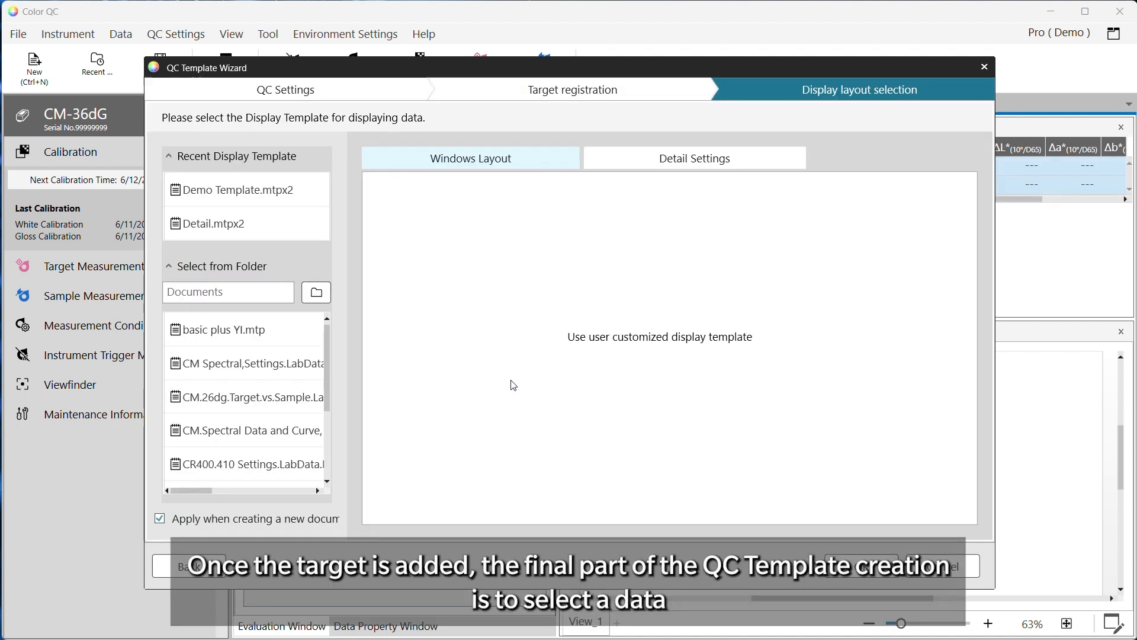
Finish the QC Template Wizard with the recent Demo Template.mtpx2 display template, and select the Production Pink3 target.
scroll(260, 355, down, 4)
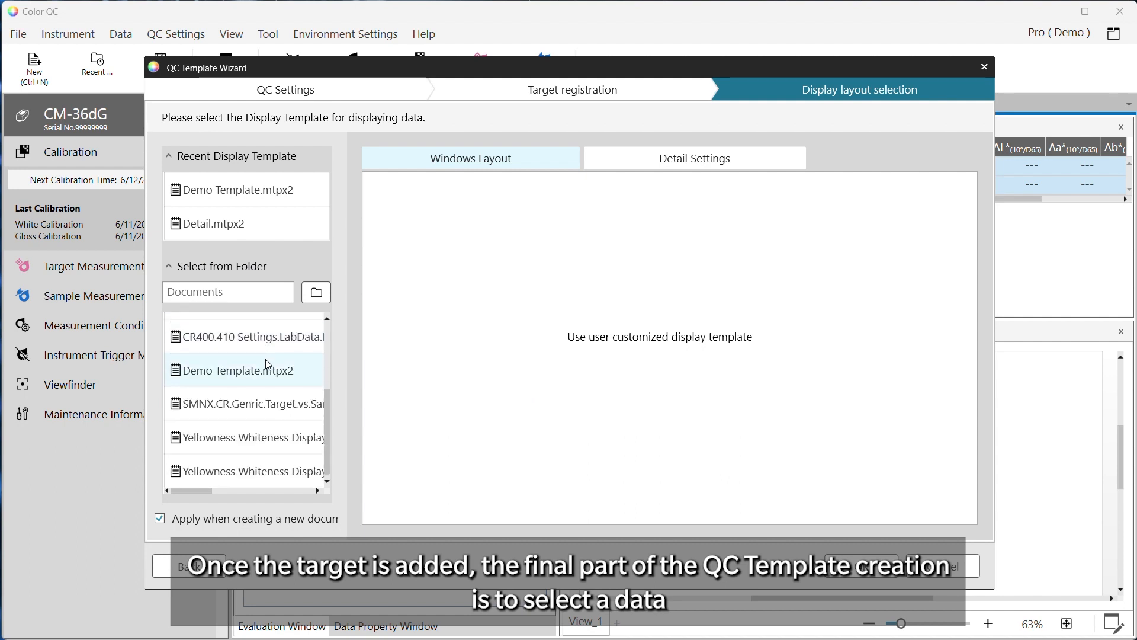
scroll(260, 378, up, 4)
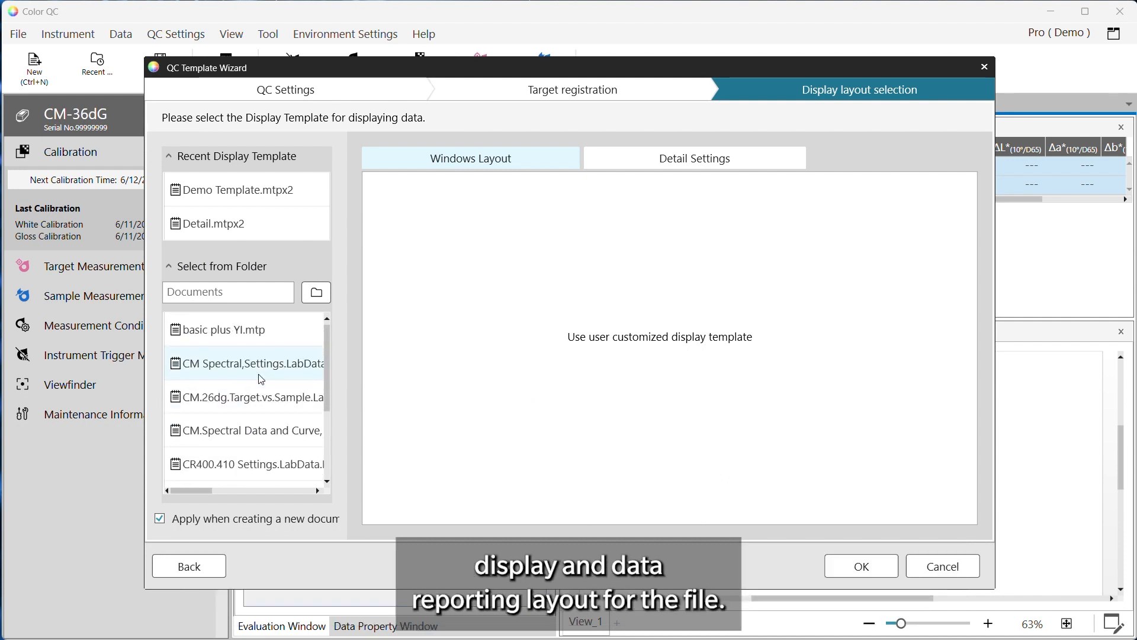
click(236, 190)
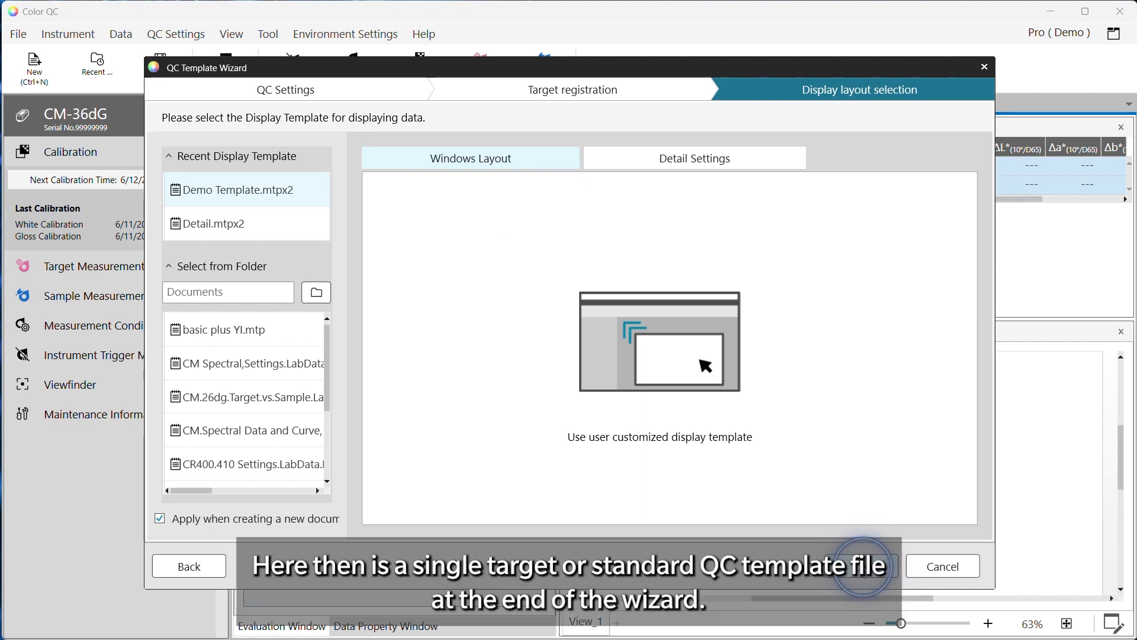
click(863, 567)
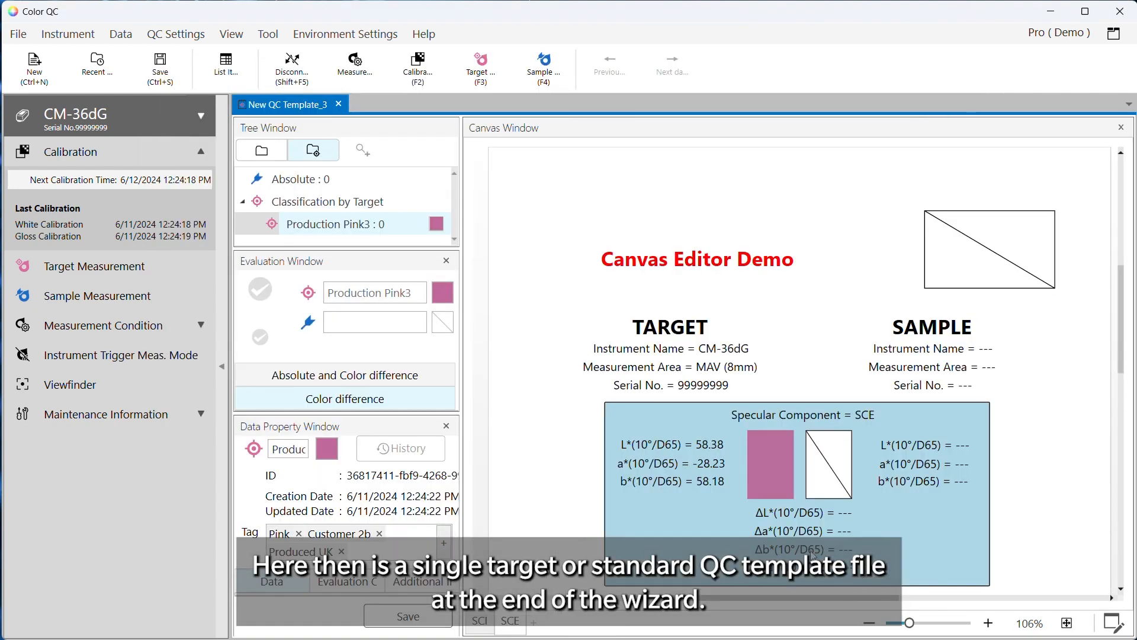
click(314, 229)
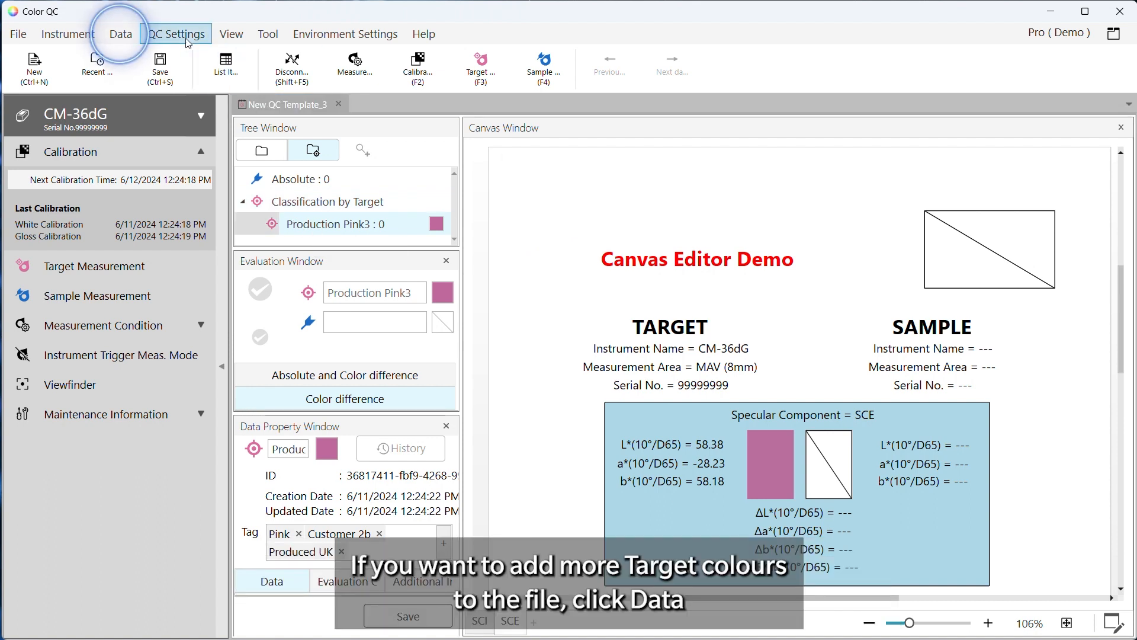
Create a new target by measurement and name it Production Green1.
click(124, 36)
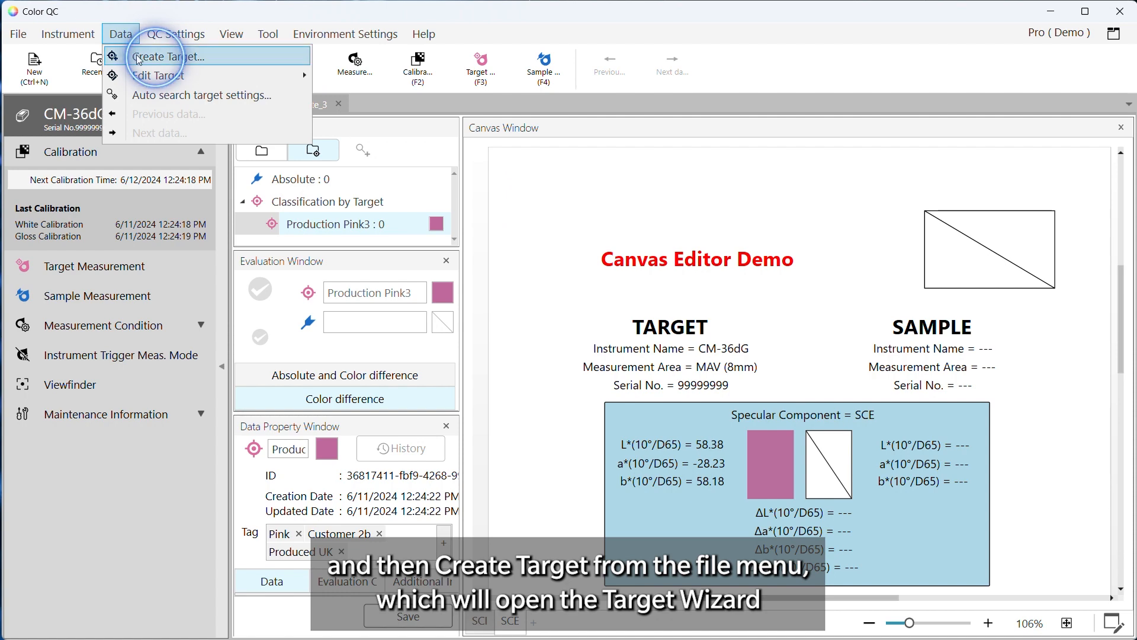
click(139, 58)
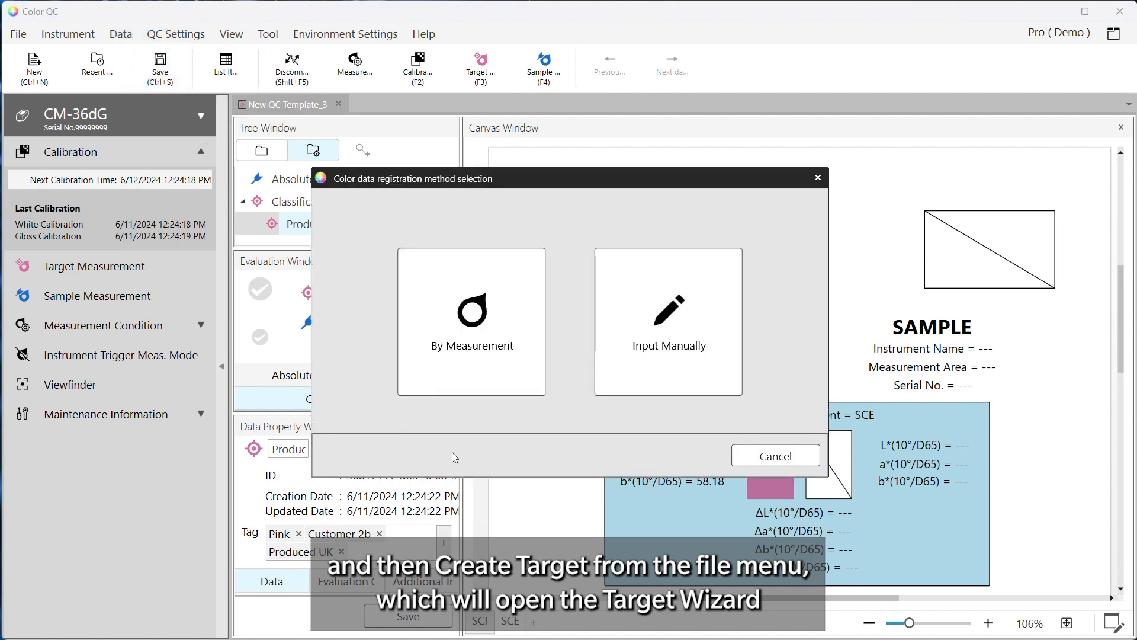
click(468, 358)
triple_click(301, 102)
text(Production Green1)
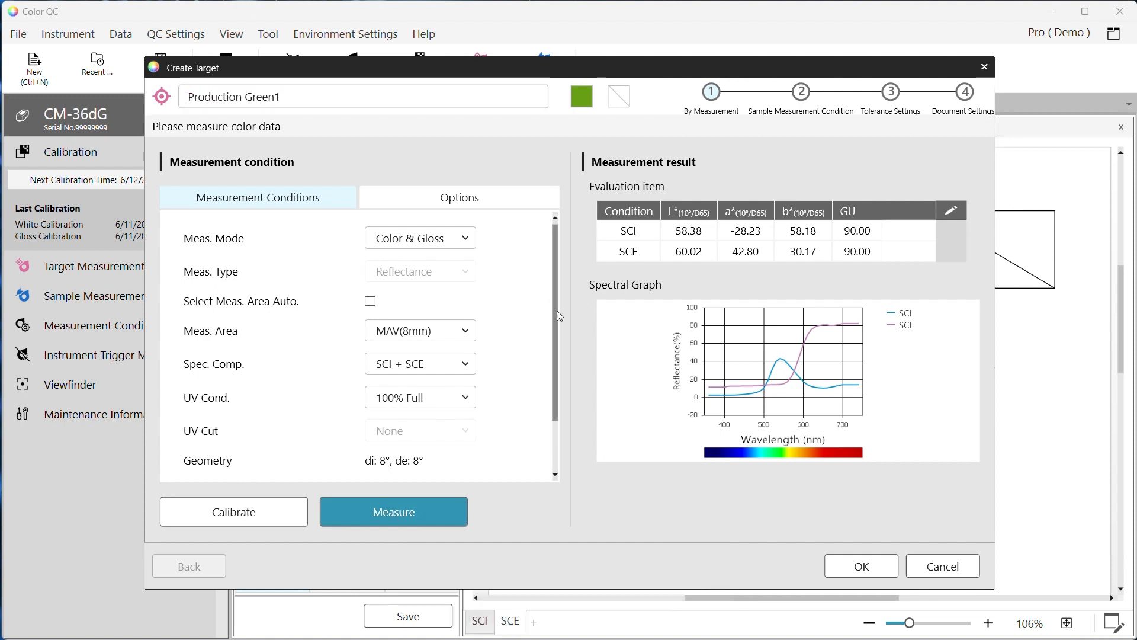
click(860, 566)
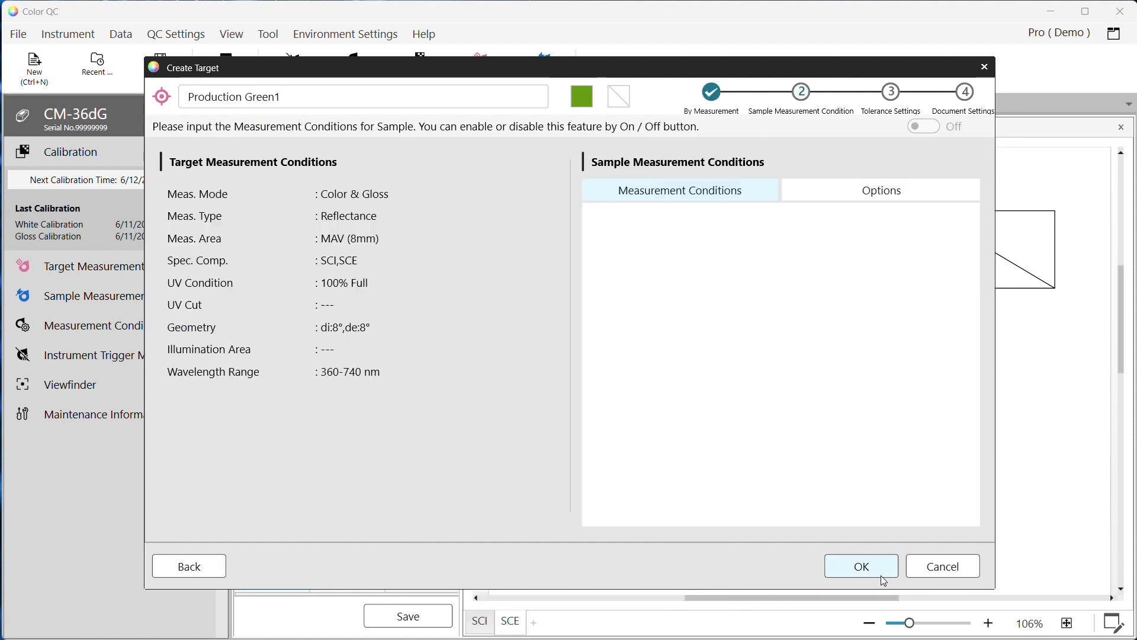
Leave the sample measurement conditions off and set the SCI ΔE*ab tolerance to 2 for the green target.
click(860, 566)
text(2)
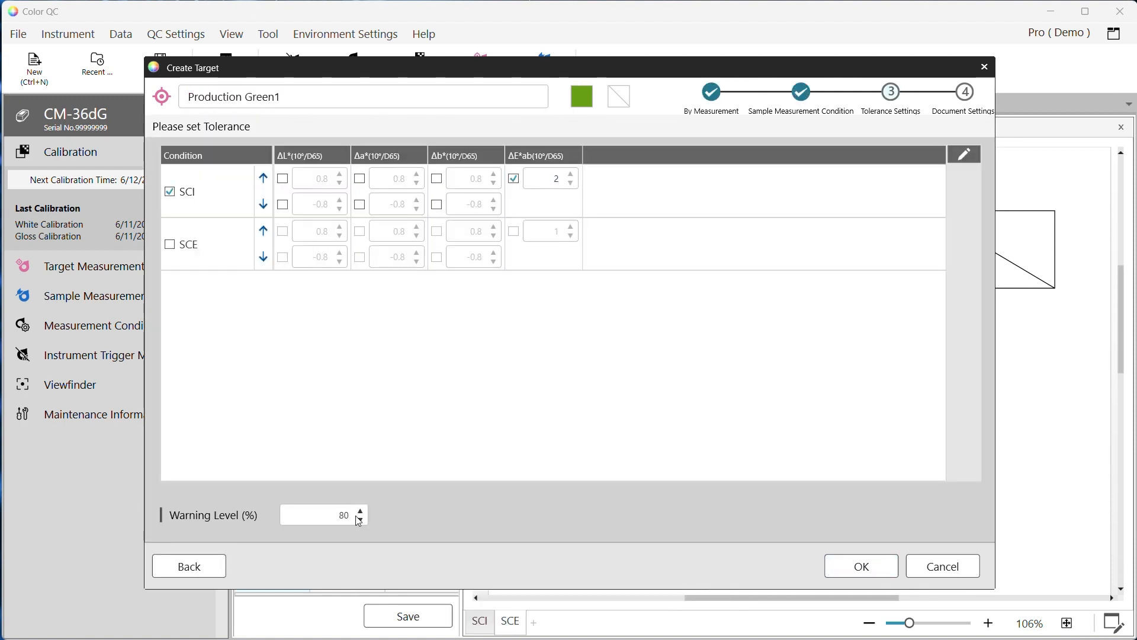
click(860, 566)
Add the data tags Green and Production France to the target.
text(Green)
key(Return)
text(Production France)
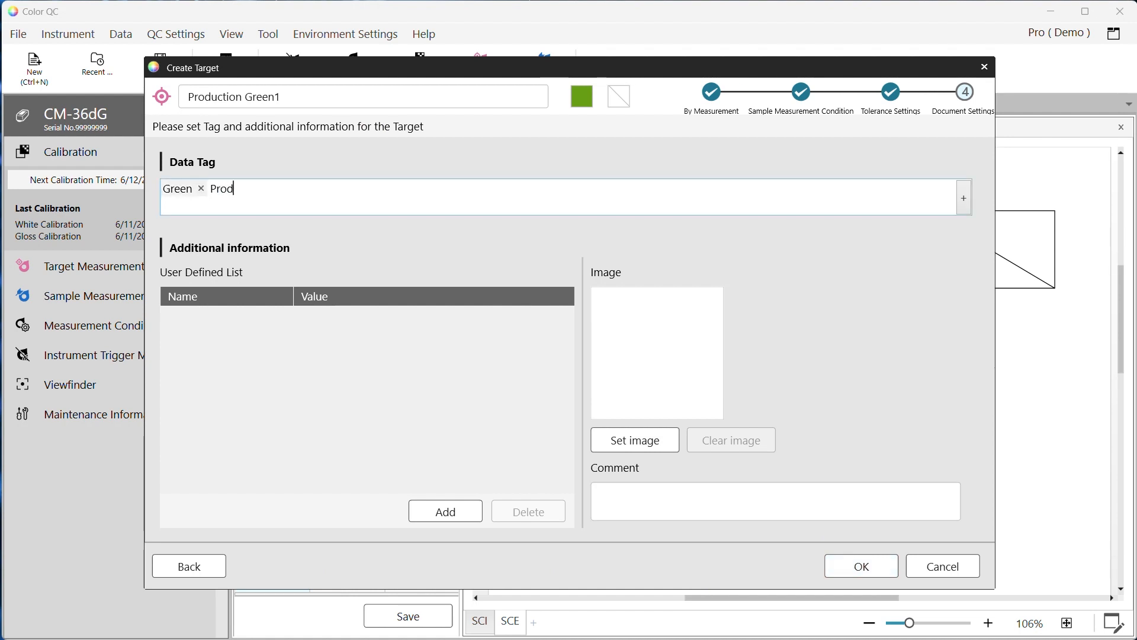
key(Return)
Add the Production Site field to the target's user-defined list and set it to Site France.
click(445, 511)
click(575, 346)
click(367, 321)
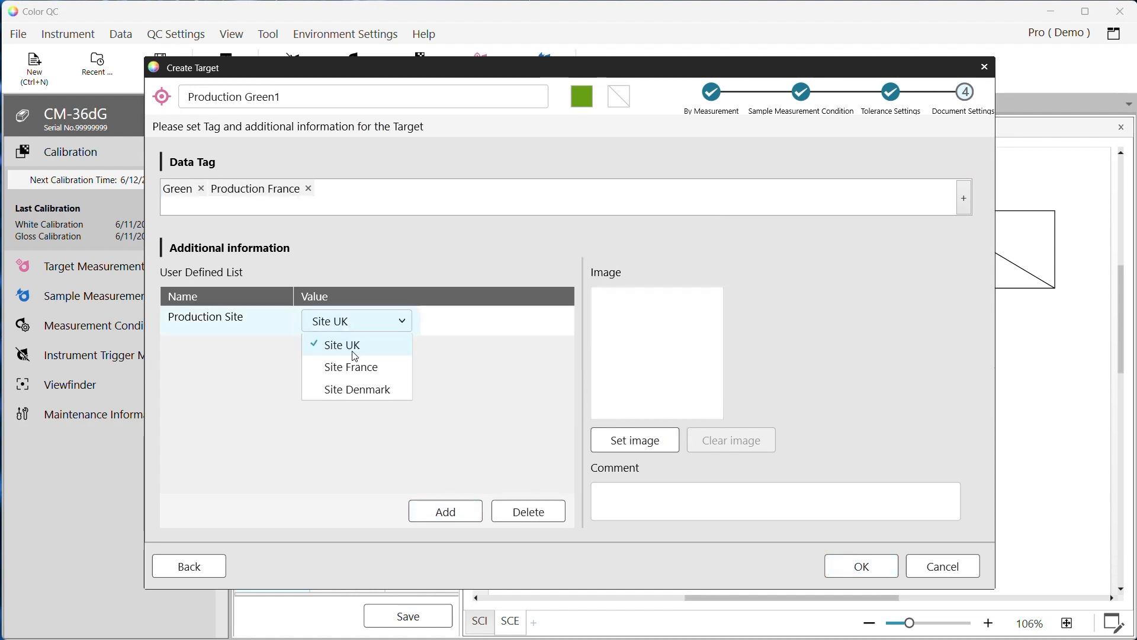
click(352, 367)
Add the Target/Sample review date field to the green target and set it to 06/12/2024.
click(445, 511)
click(573, 321)
click(573, 369)
click(372, 351)
text(06/12/2024)
Add the Project Owner and contact field to the green target's user-defined list.
click(445, 511)
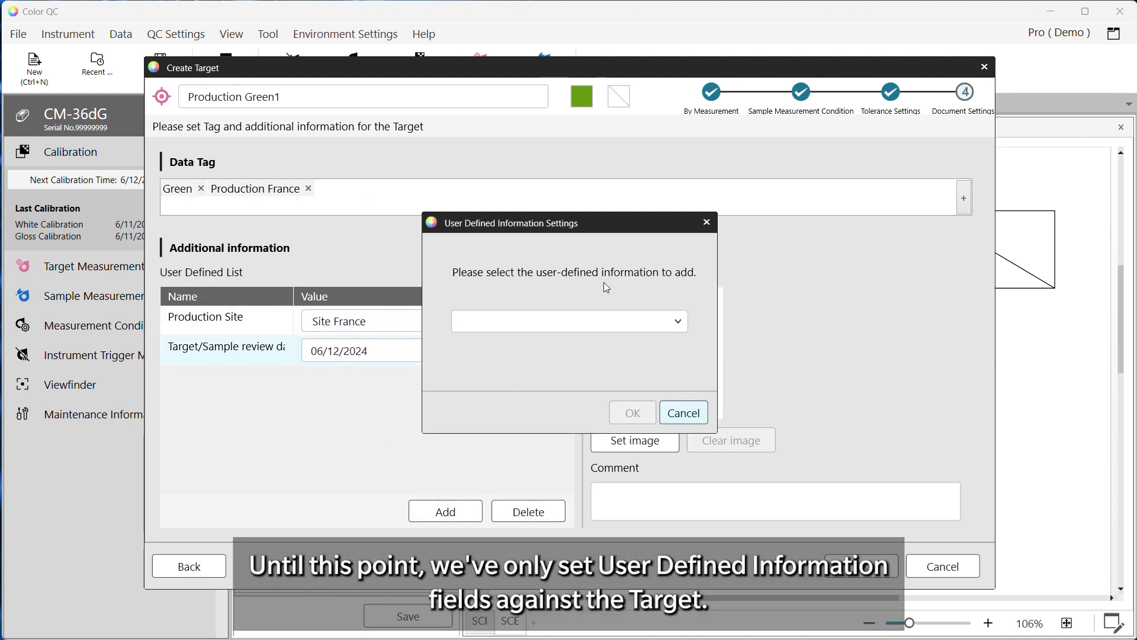
click(573, 321)
click(568, 349)
click(628, 412)
Add the Escalation contact field with a listed contact, and enter the comment "Mould 8; Measure on side panel".
click(445, 512)
click(525, 322)
click(628, 412)
click(375, 409)
click(355, 448)
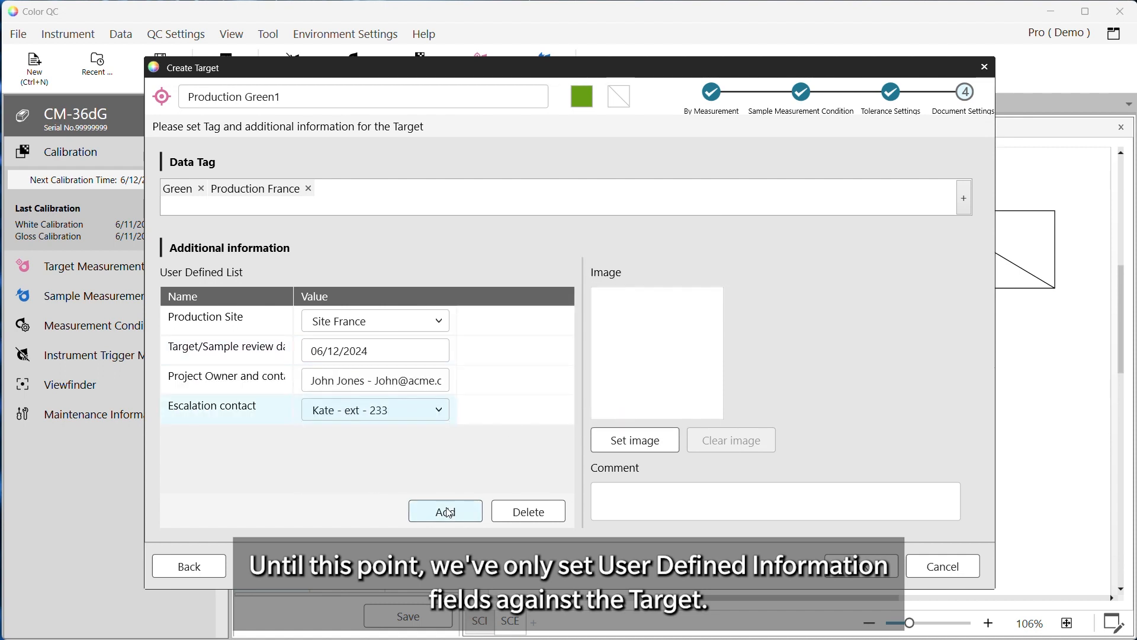
click(770, 500)
text(Mould 8; Measure on side panel)
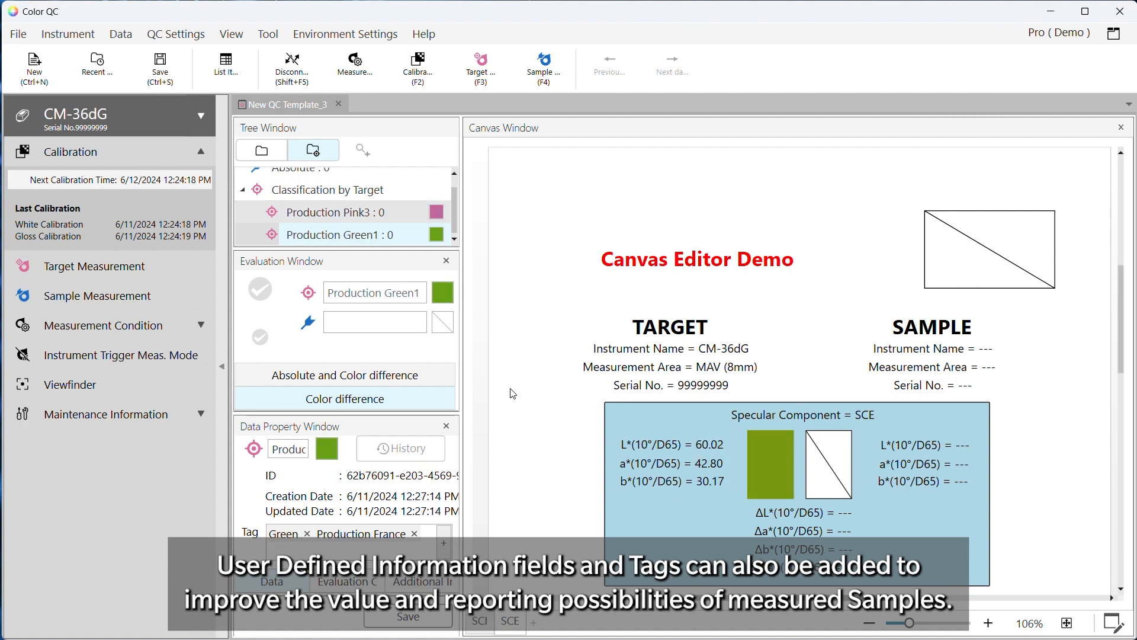
Select the Production Pink3 target and open the default data settings.
click(308, 217)
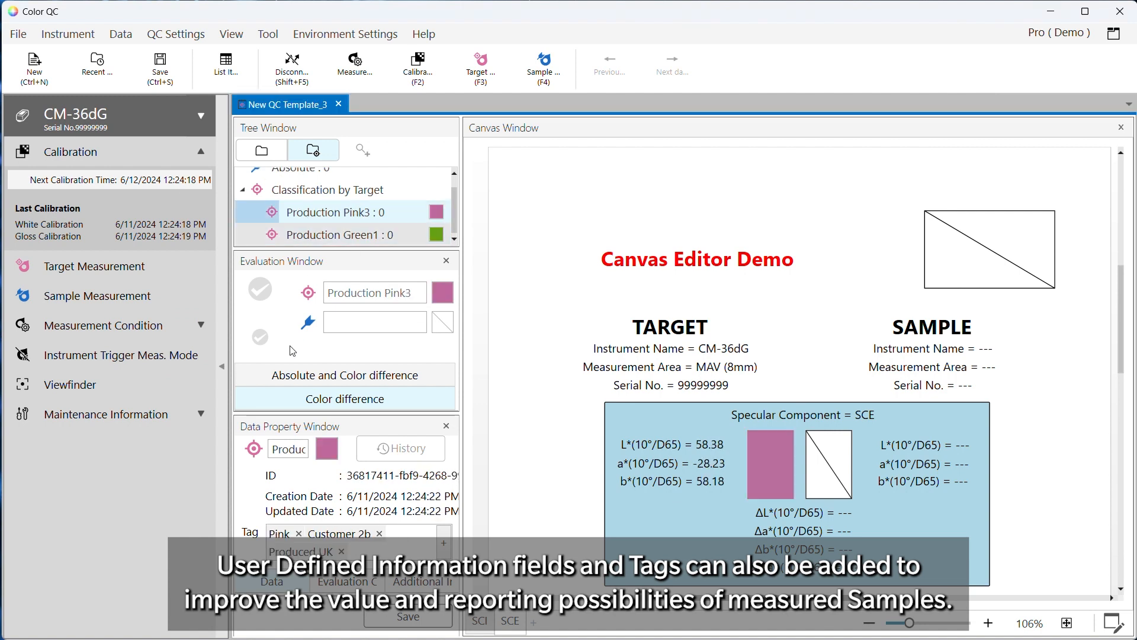
scroll(969, 402, down, 4)
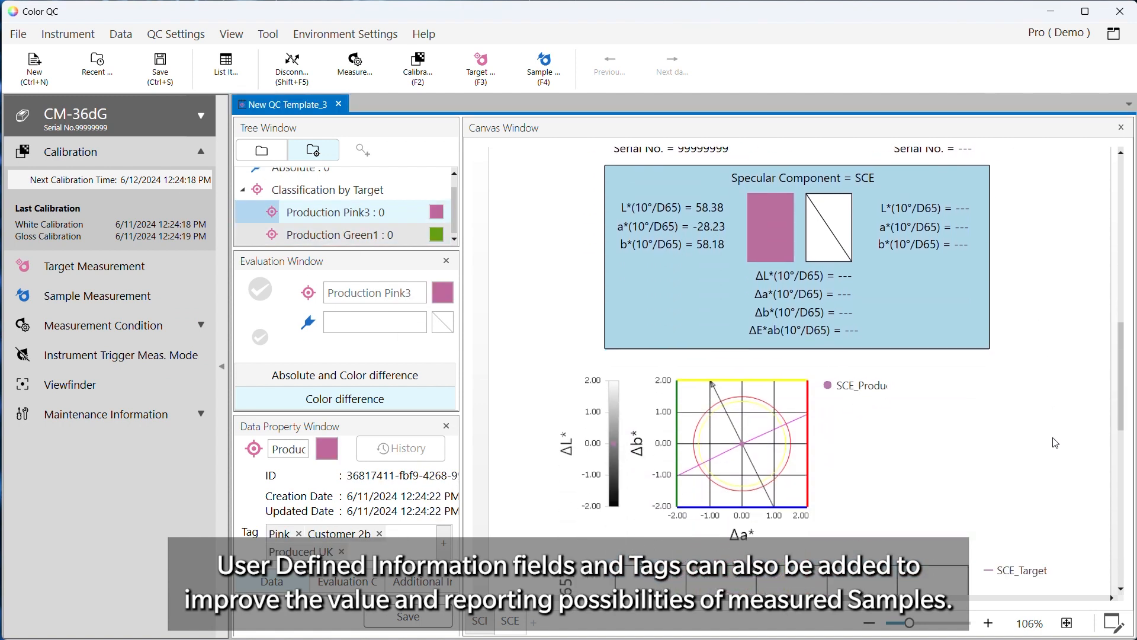
click(176, 42)
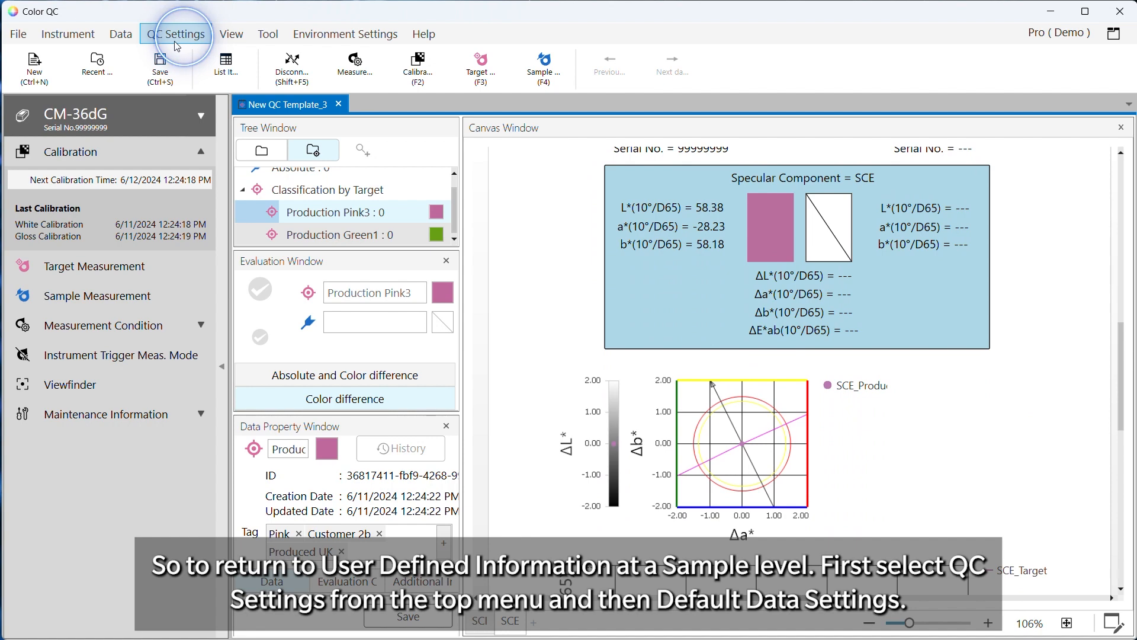
click(175, 35)
mouse_move(261, 55)
click(492, 59)
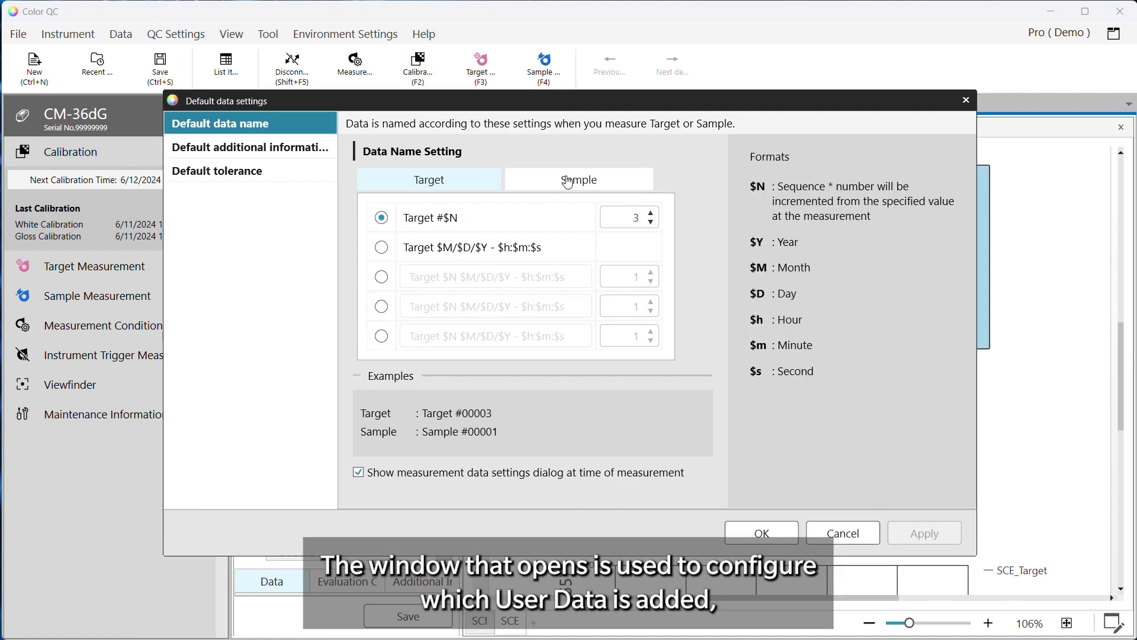
Set the default data names to Target $M/$D/$Y - $h:$m:$s for targets and Sample $M/$D/$Y - $h:$m:$s for samples.
click(382, 247)
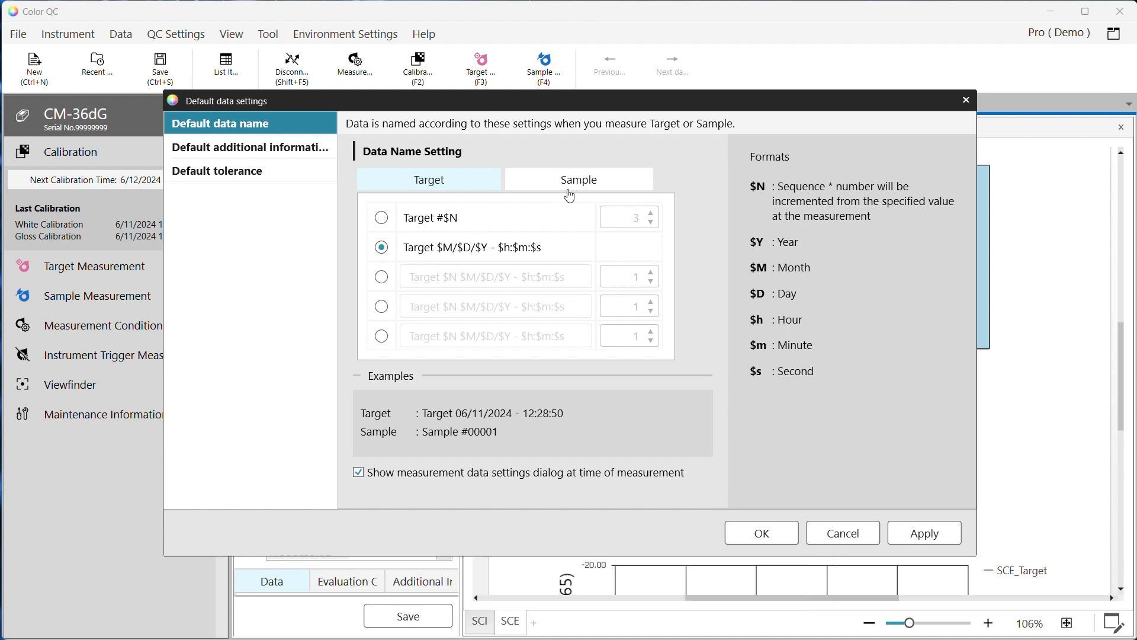
click(567, 188)
click(380, 251)
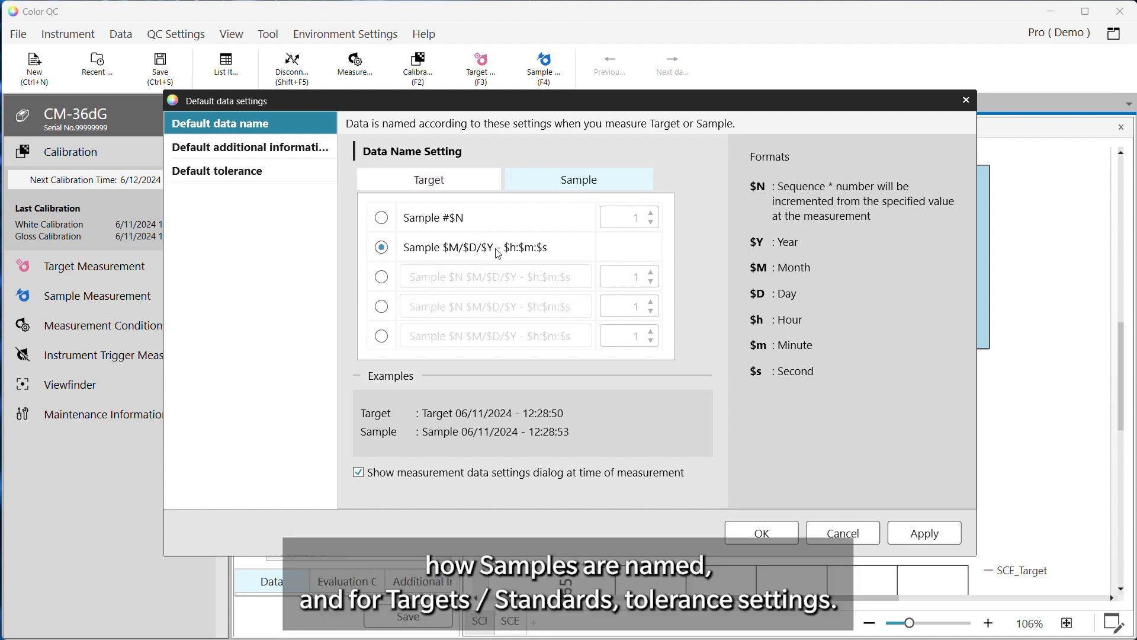
Add the Visual Assessment field to the default additional information and apply the default data settings.
click(220, 152)
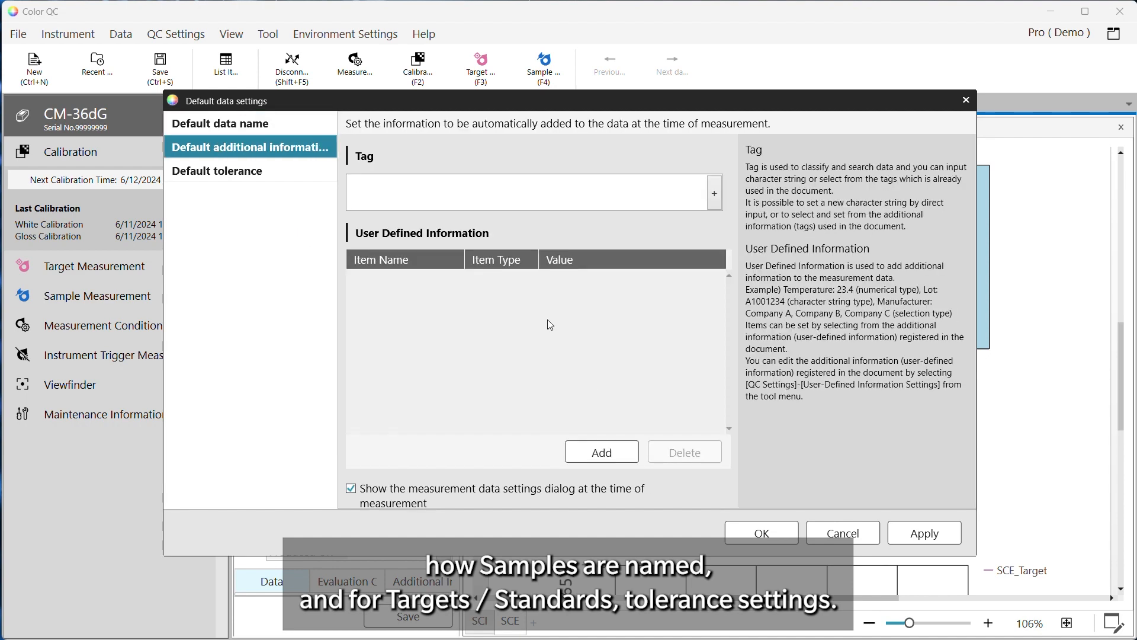
click(602, 452)
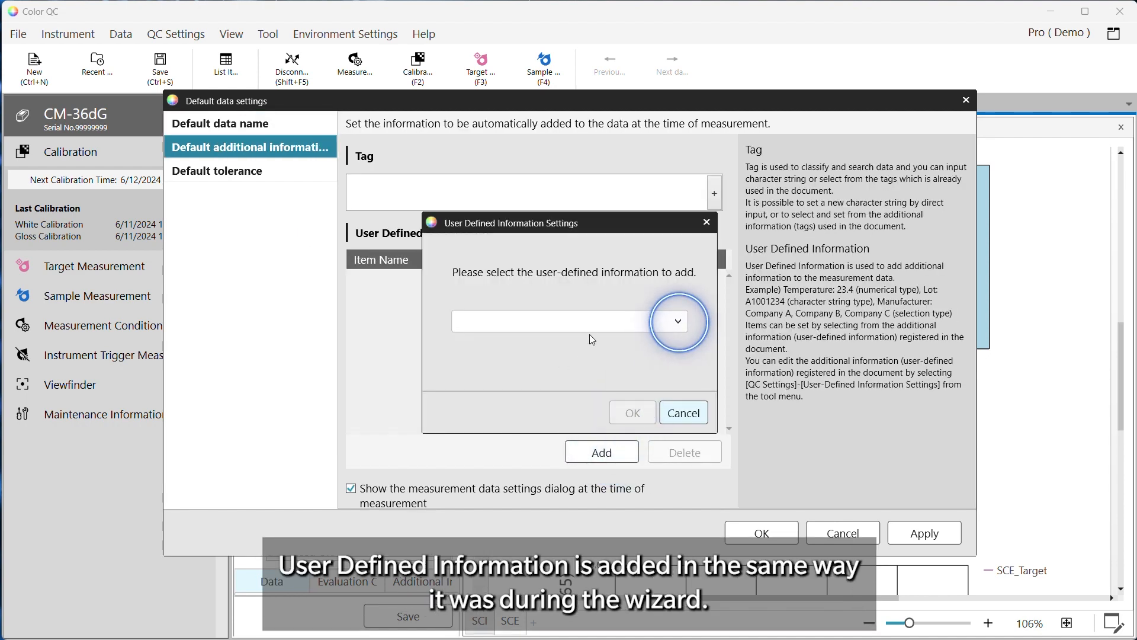
click(678, 320)
click(566, 368)
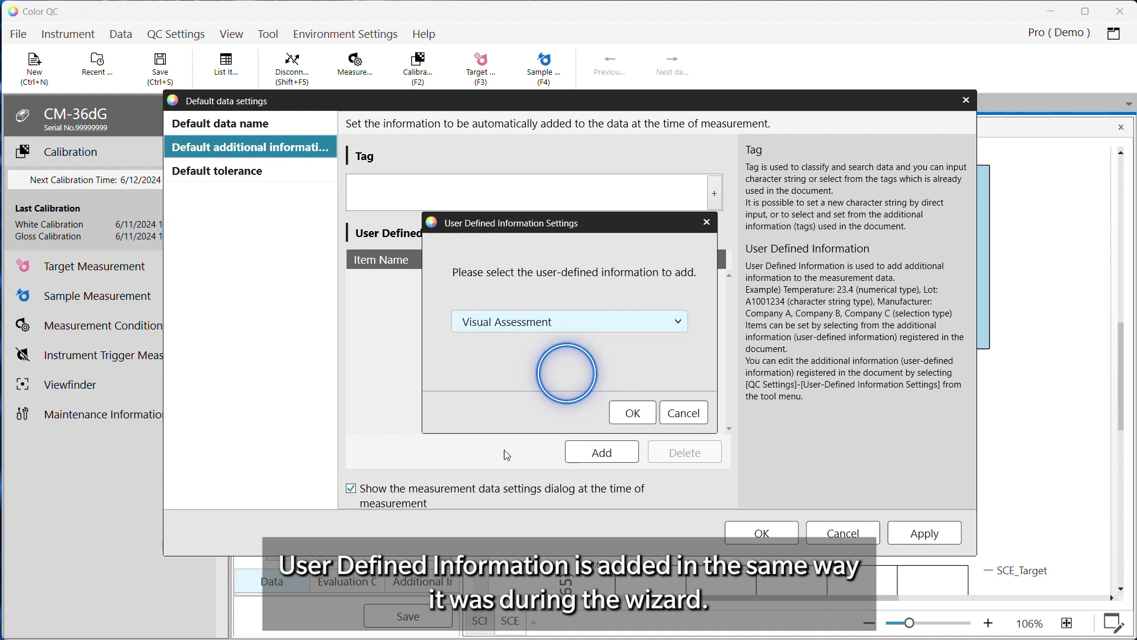
click(630, 410)
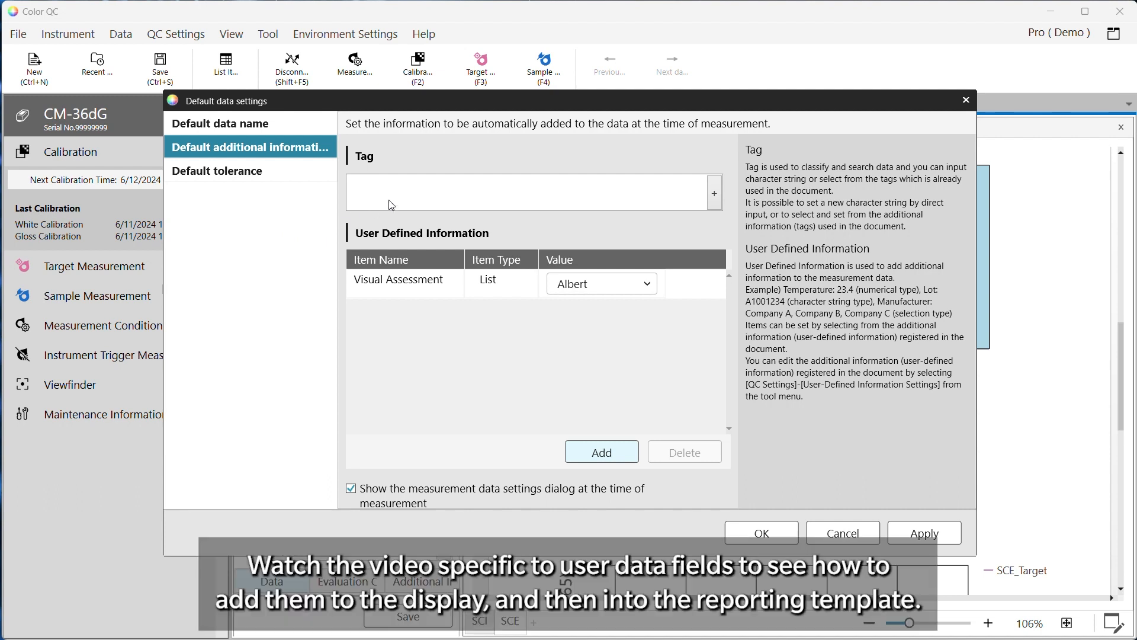
click(926, 534)
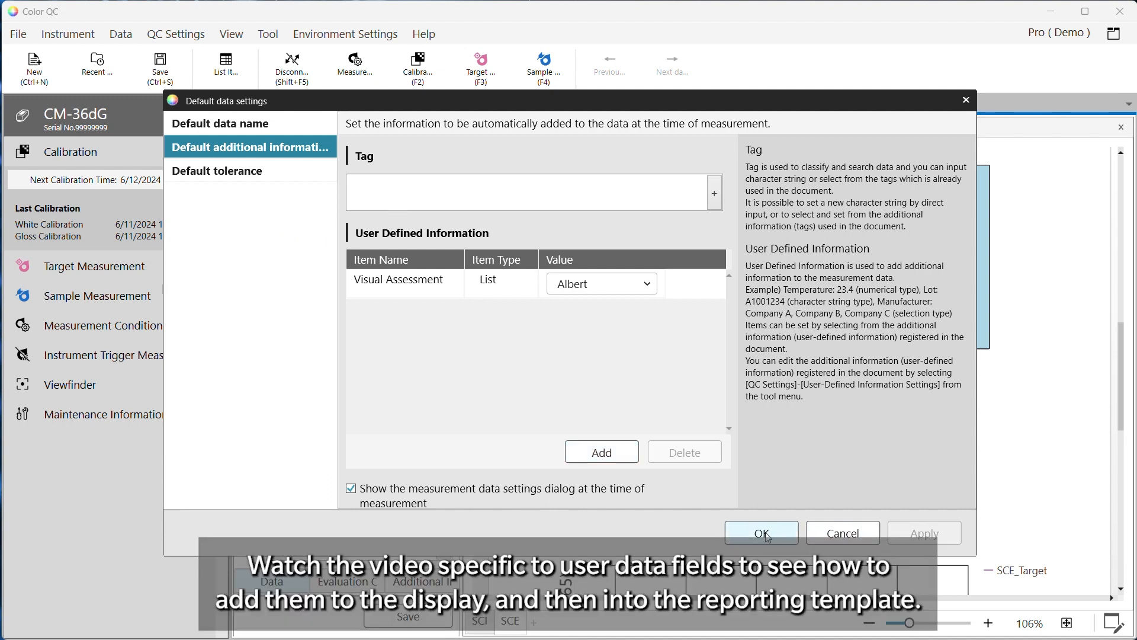
click(764, 533)
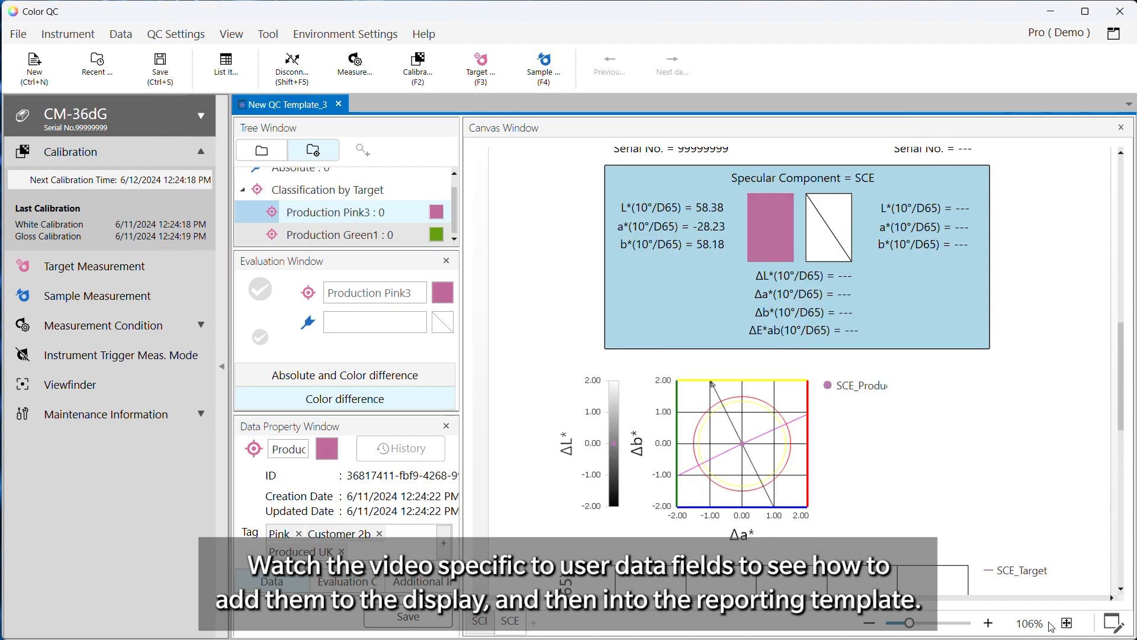
Switch the canvas to editing and place a new data item beside the Δa*/Δb* graph.
click(1109, 621)
click(487, 255)
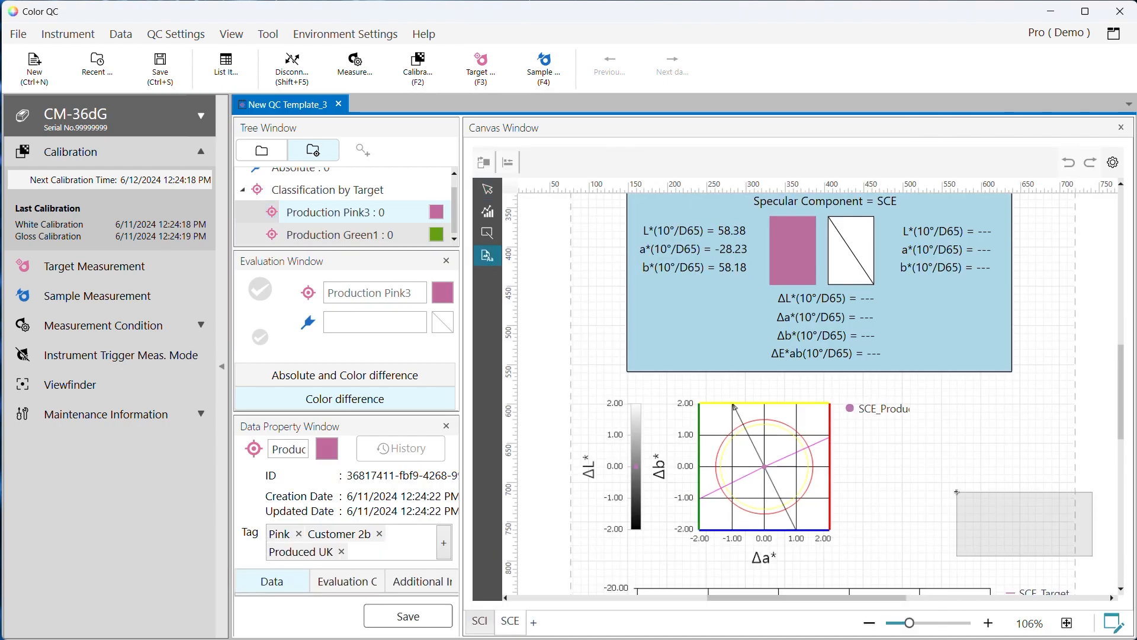
click(957, 491)
Make the new canvas item display the sample's user-defined Visual Assessment information, and leave canvas editing.
right_click(991, 509)
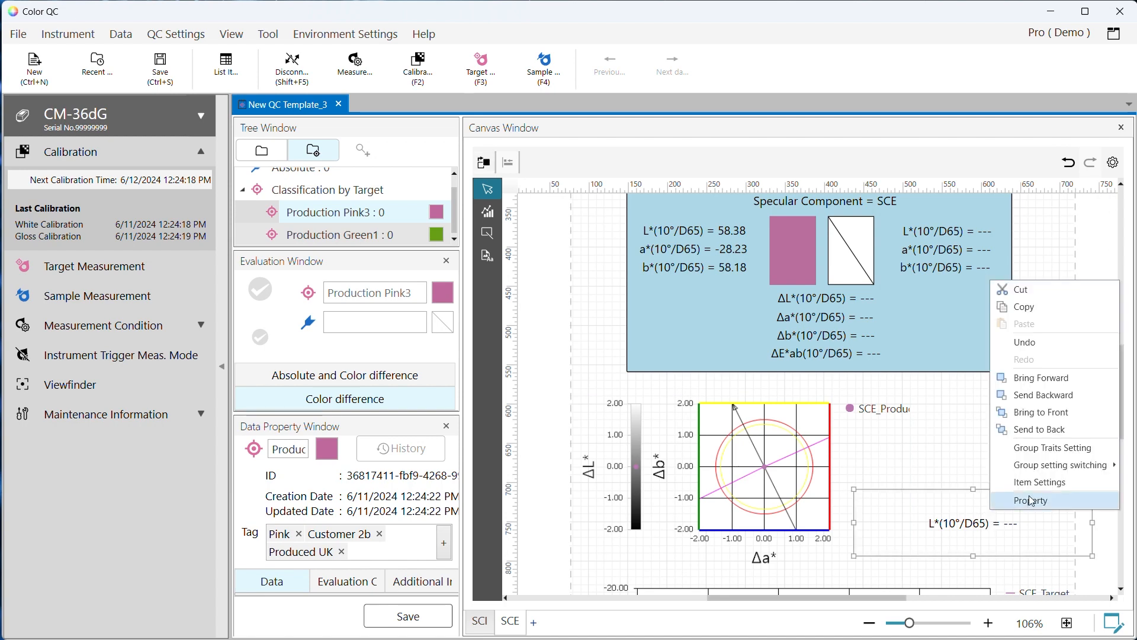
click(1030, 501)
click(620, 203)
click(178, 195)
click(391, 372)
click(675, 472)
click(595, 519)
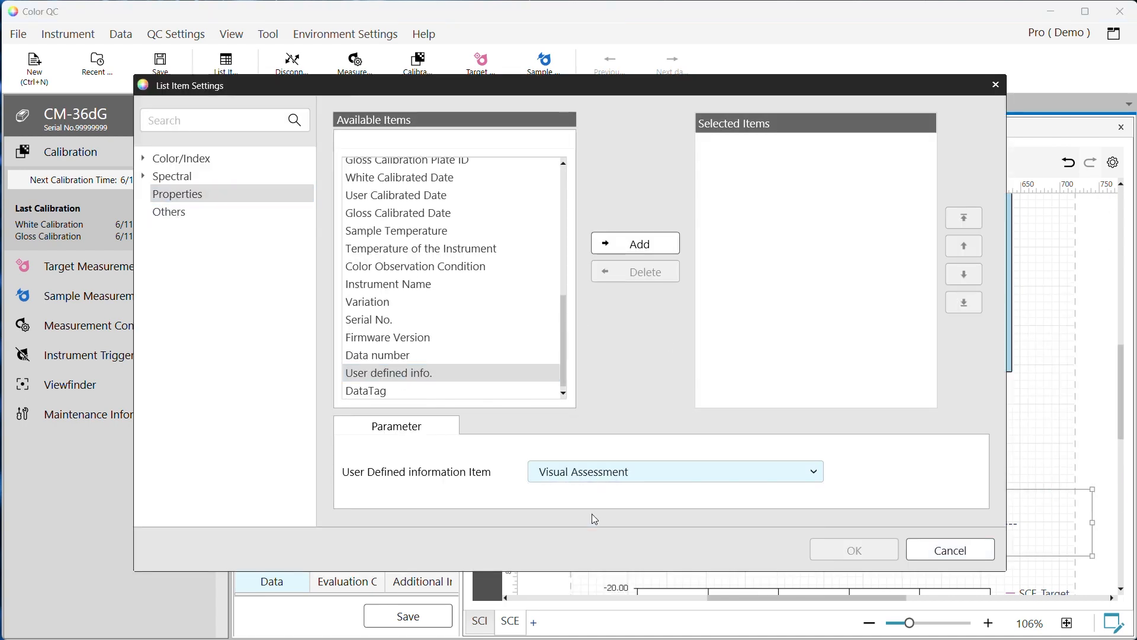
click(636, 243)
click(855, 550)
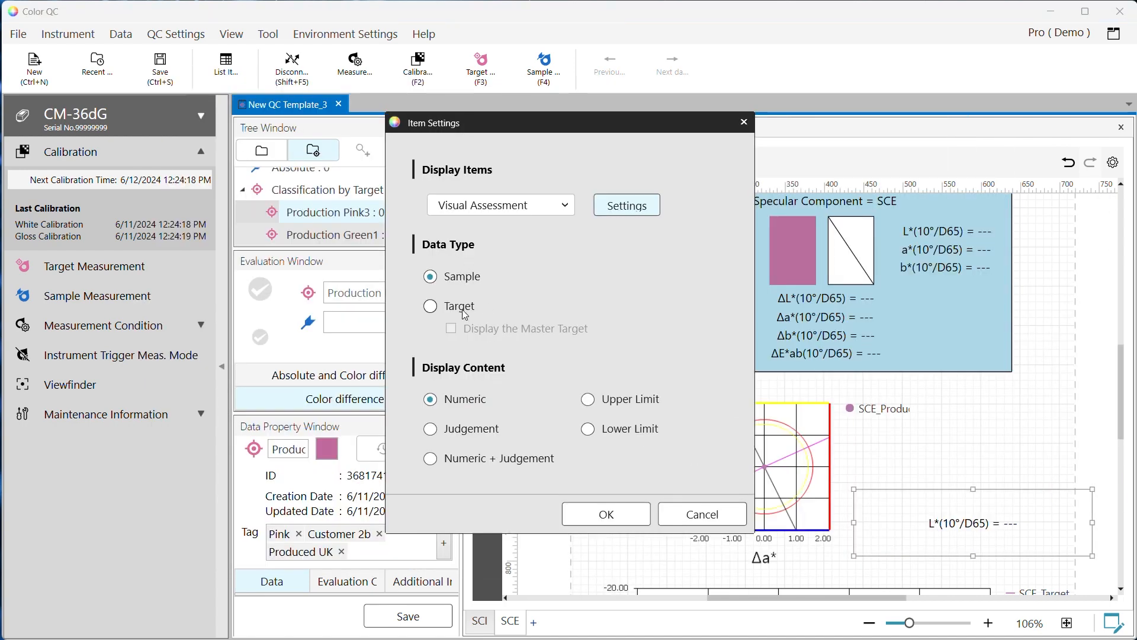
click(607, 514)
click(1113, 623)
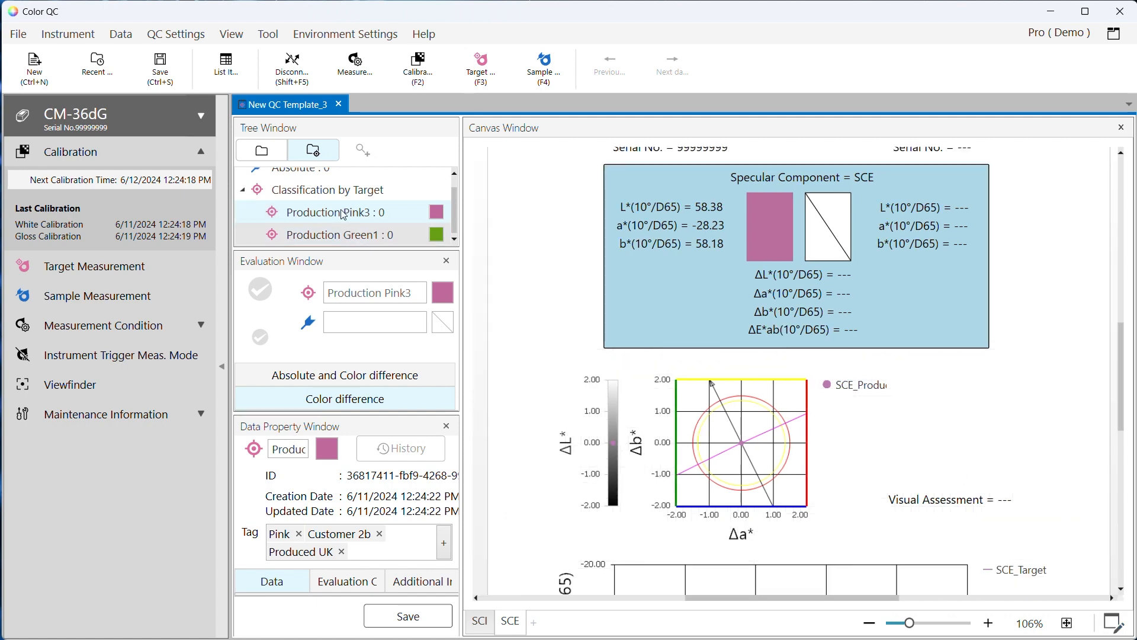
Measure a sample against Production Pink3 with the second listed assessor as its Visual Assessment.
click(65, 295)
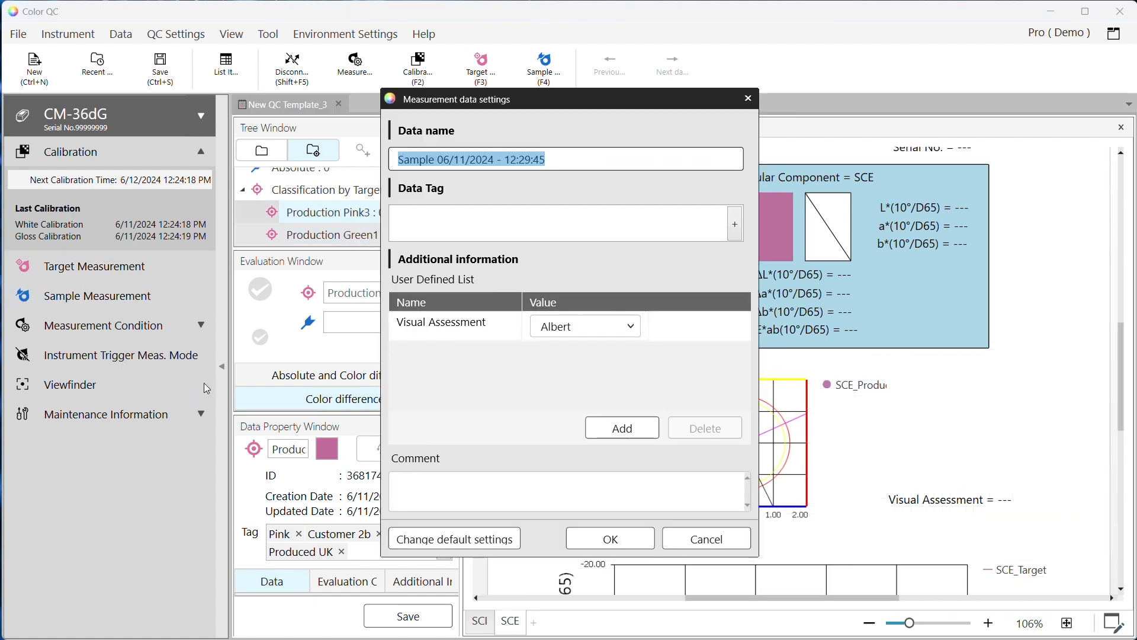
click(577, 329)
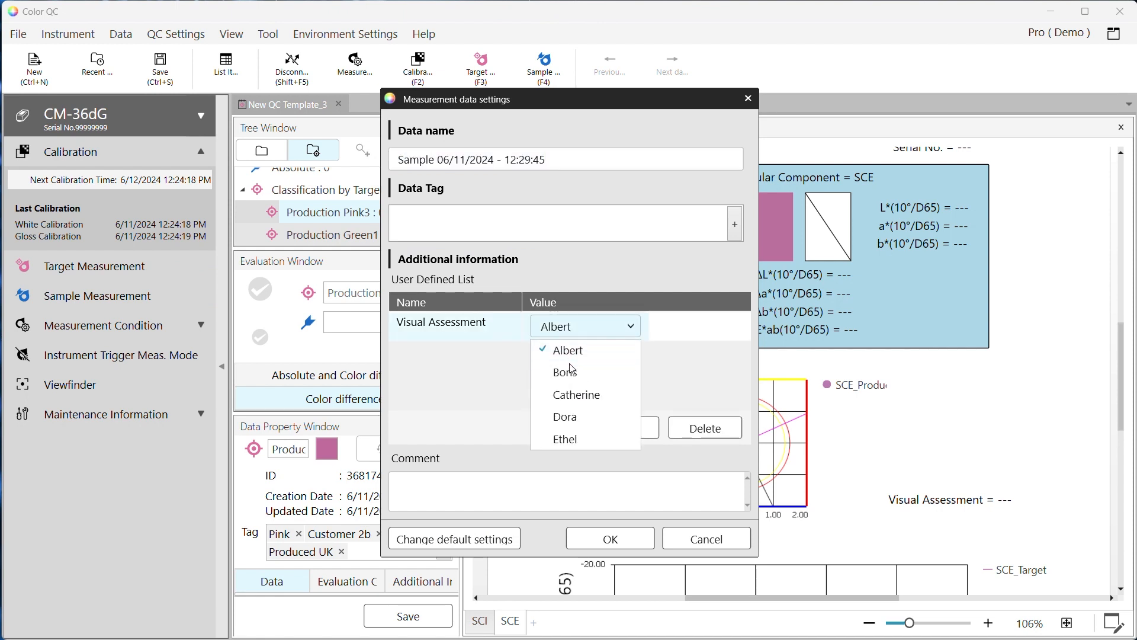
click(572, 370)
click(596, 540)
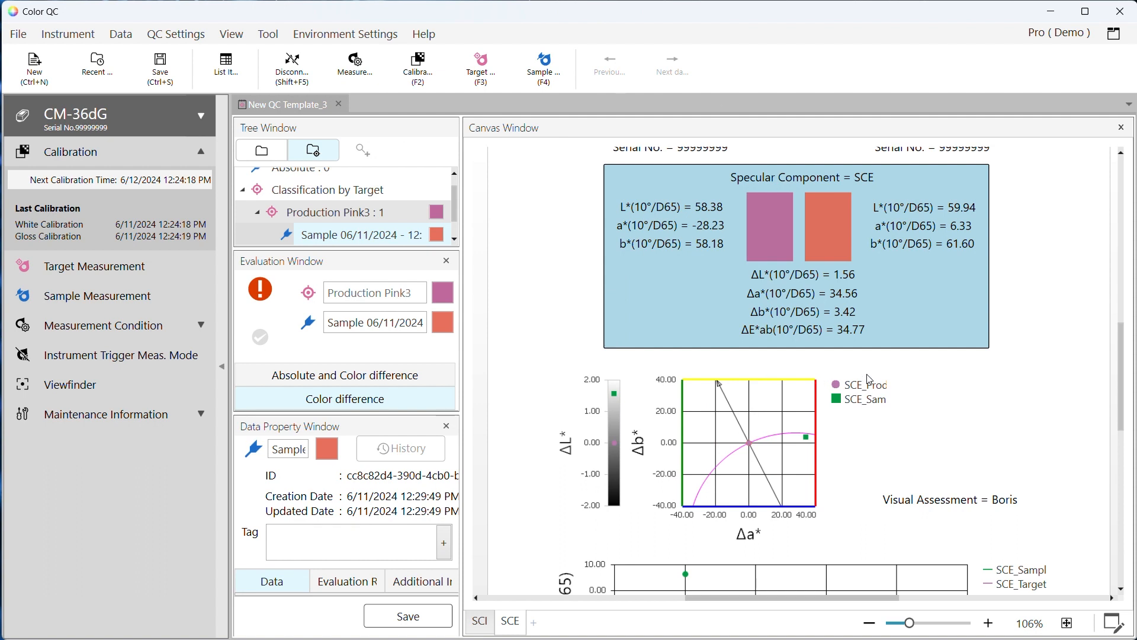
Review the sample's results on the canvas, then view the Production Green1 and Production Pink3 targets.
scroll(869, 379, up, 3)
scroll(365, 233, down, 1)
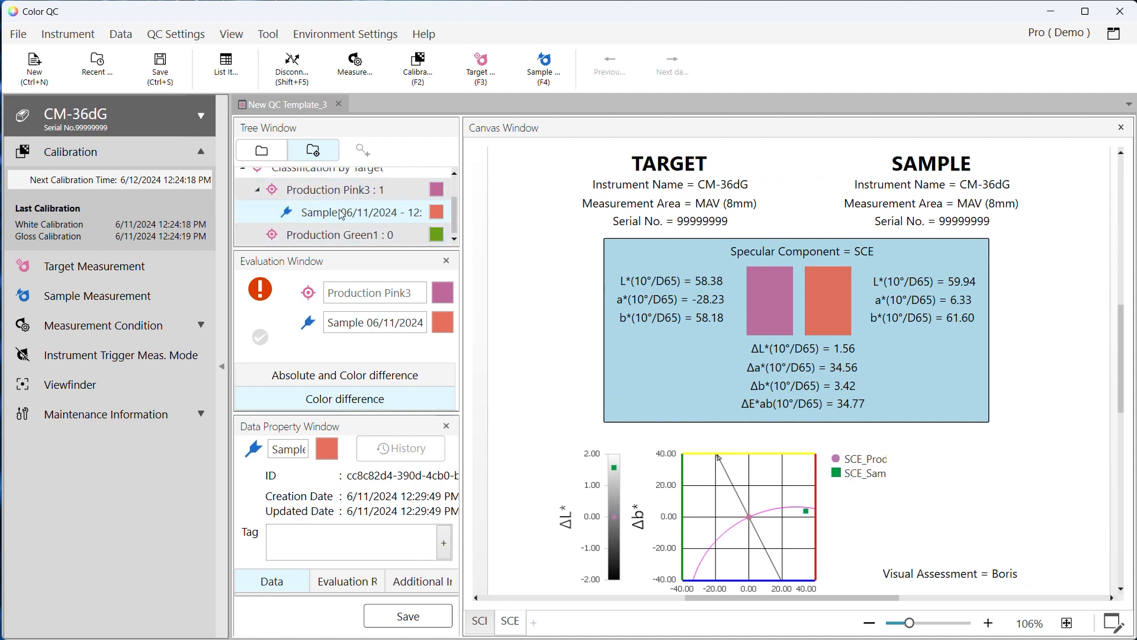
click(348, 237)
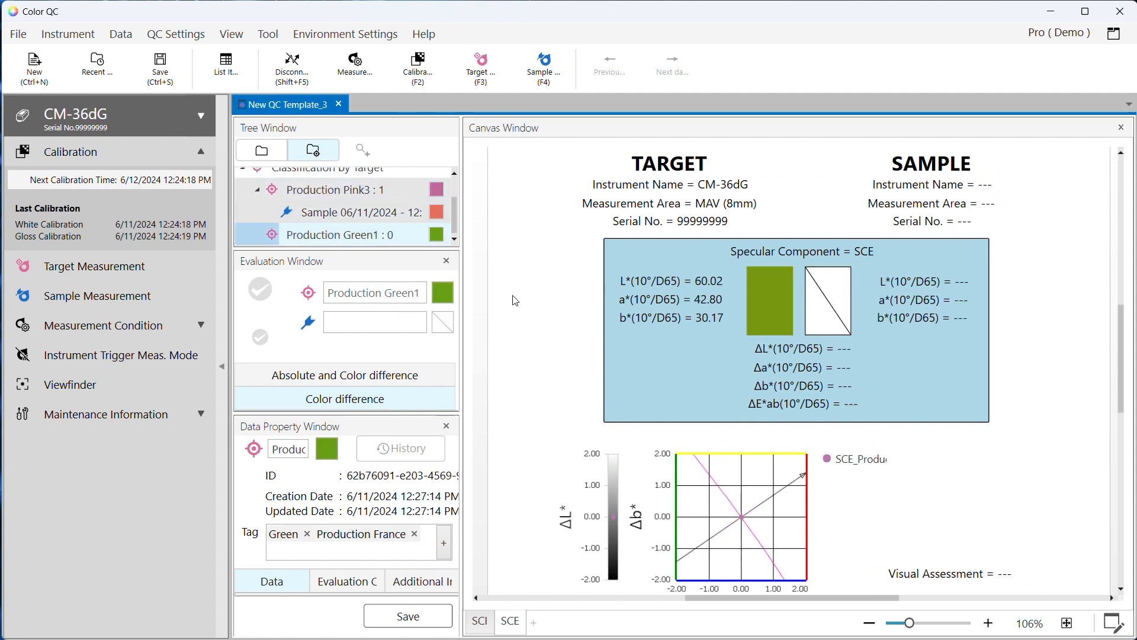
click(354, 190)
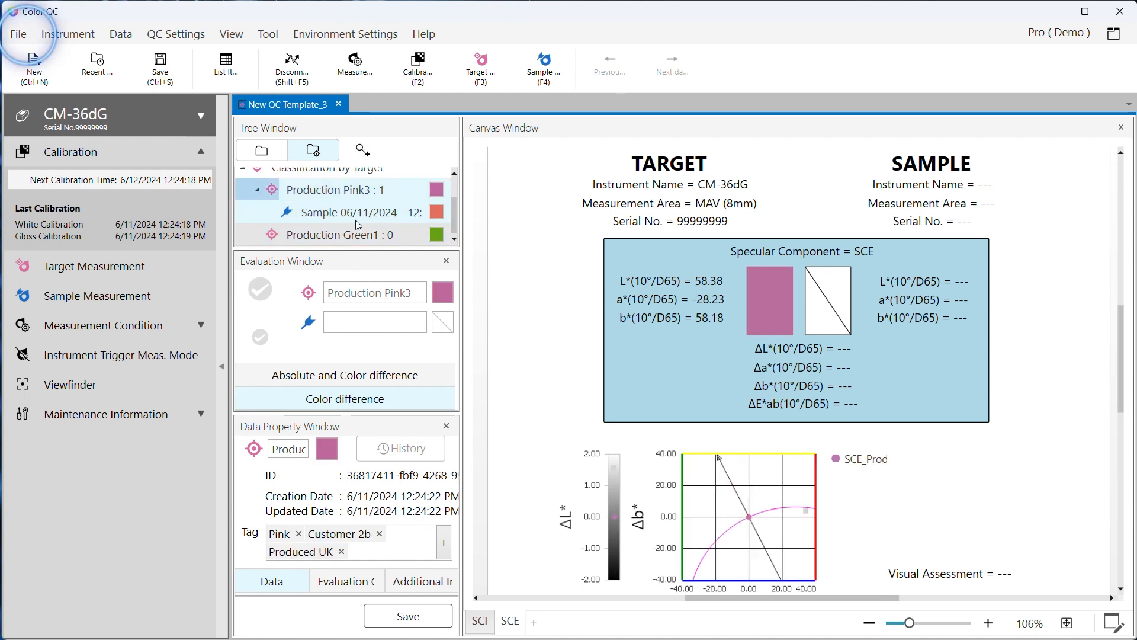
Save the QC template as New QC Template_3.qctp in the Documents folder, and close it.
click(18, 33)
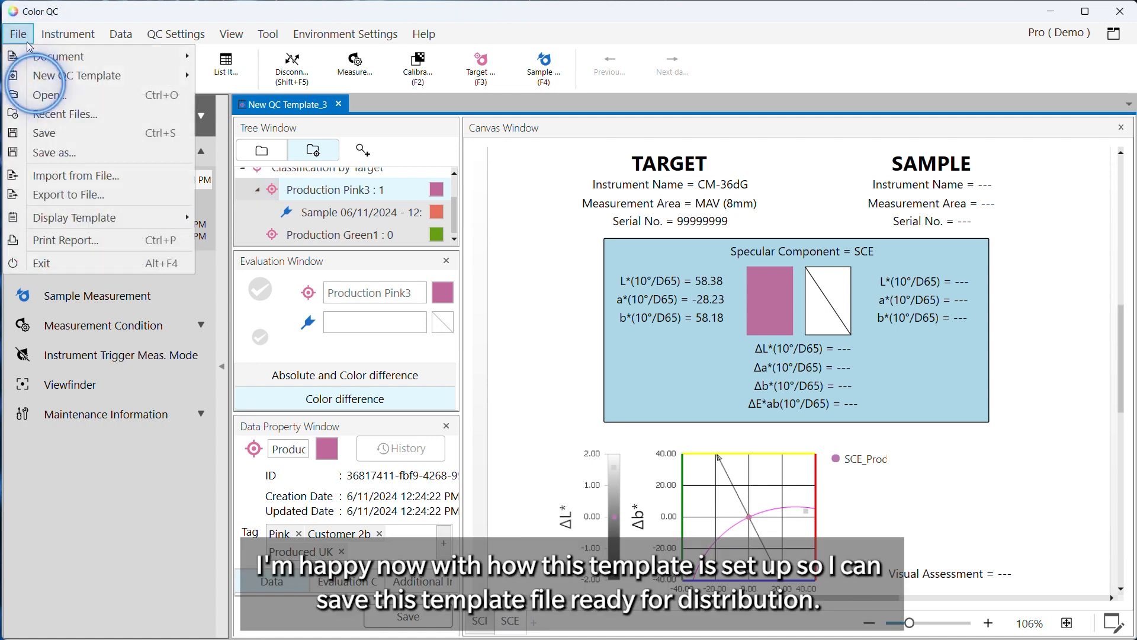
click(54, 152)
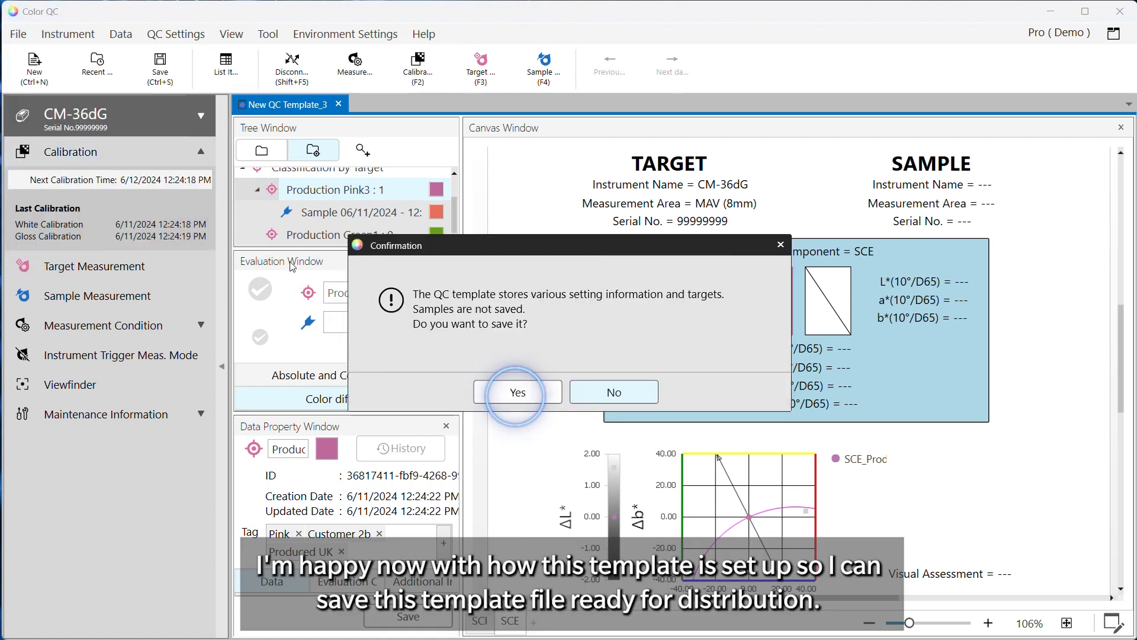
click(518, 392)
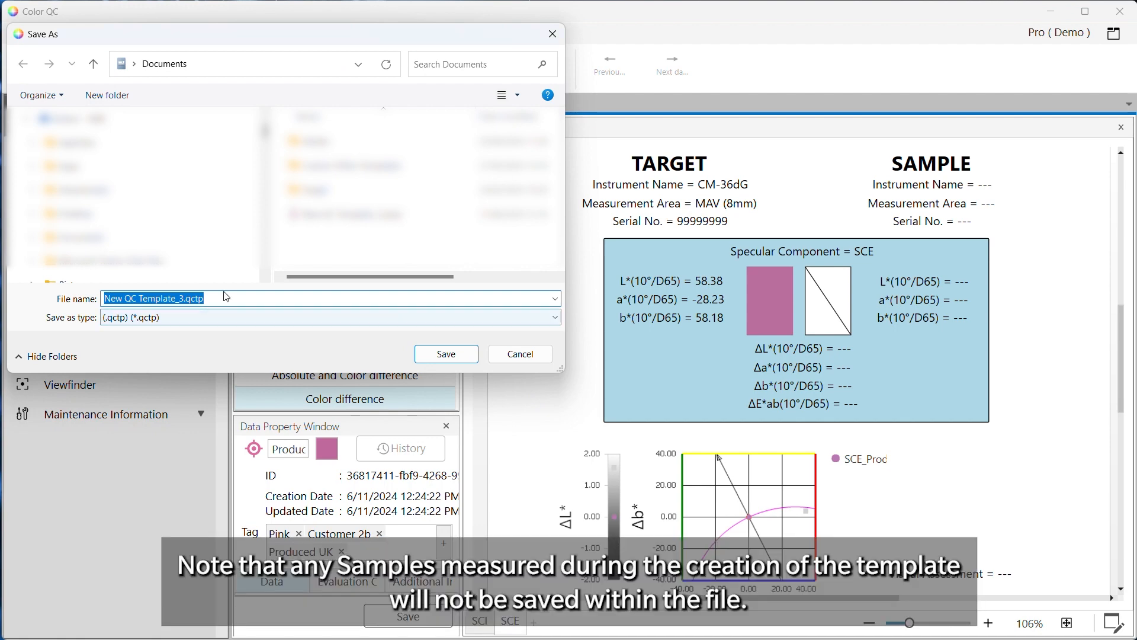
click(446, 355)
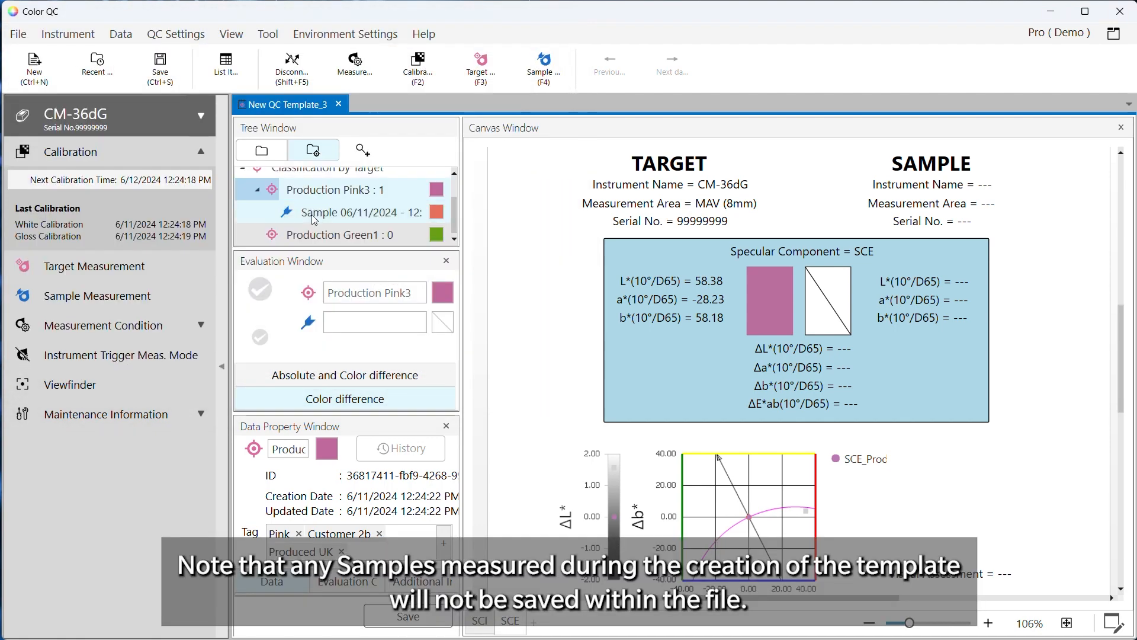
click(339, 104)
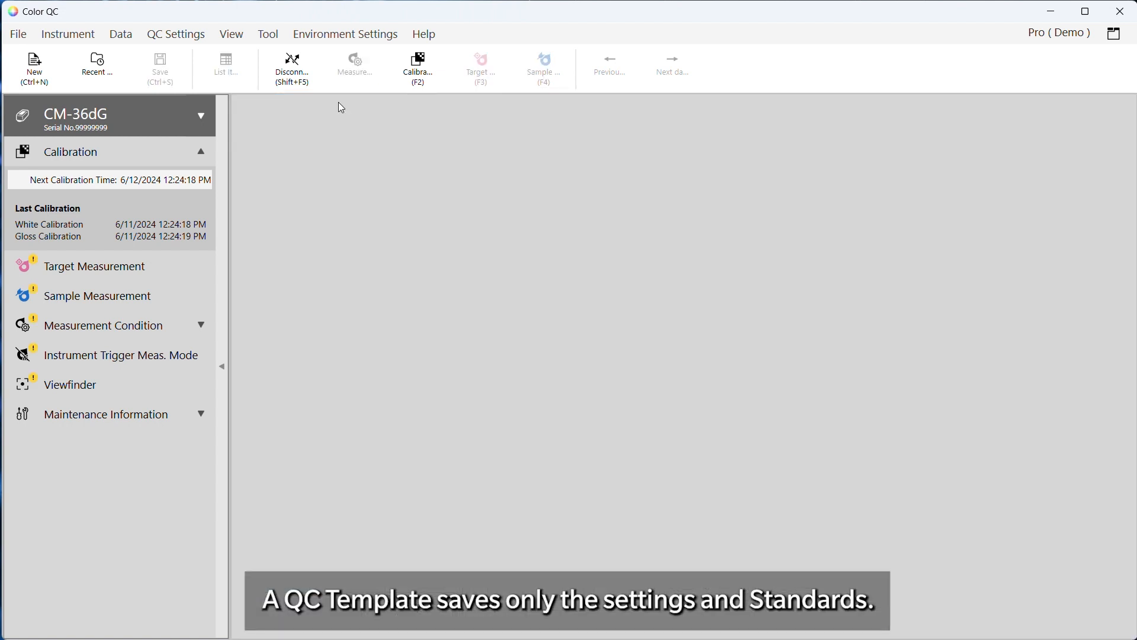
Create a new document from the saved QC template file in the Documents folder.
click(32, 38)
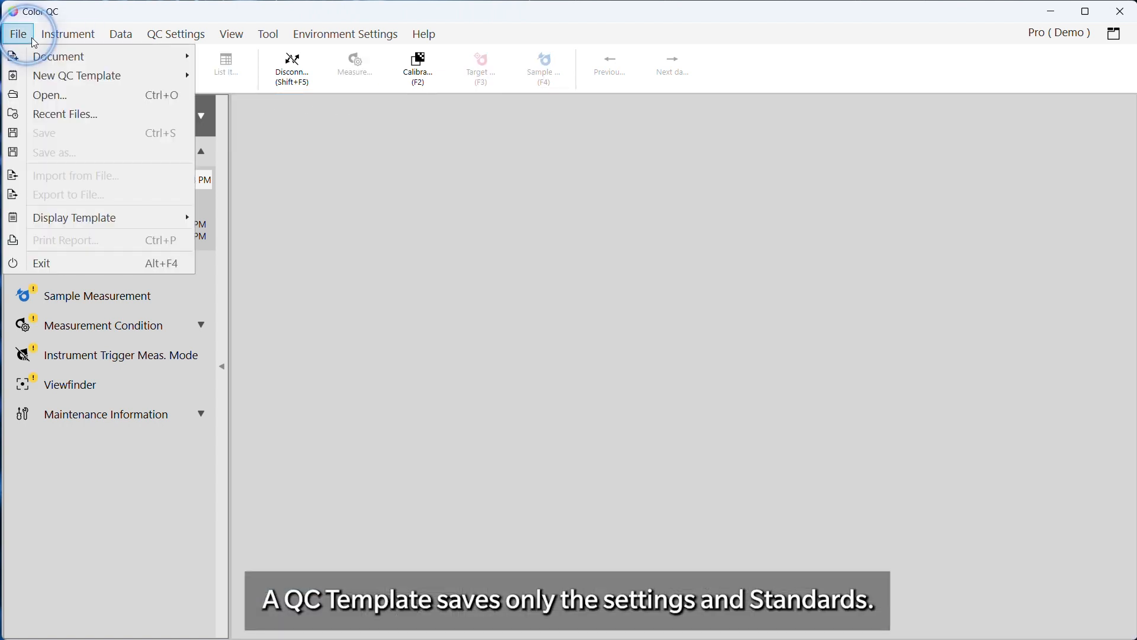
mouse_move(57, 56)
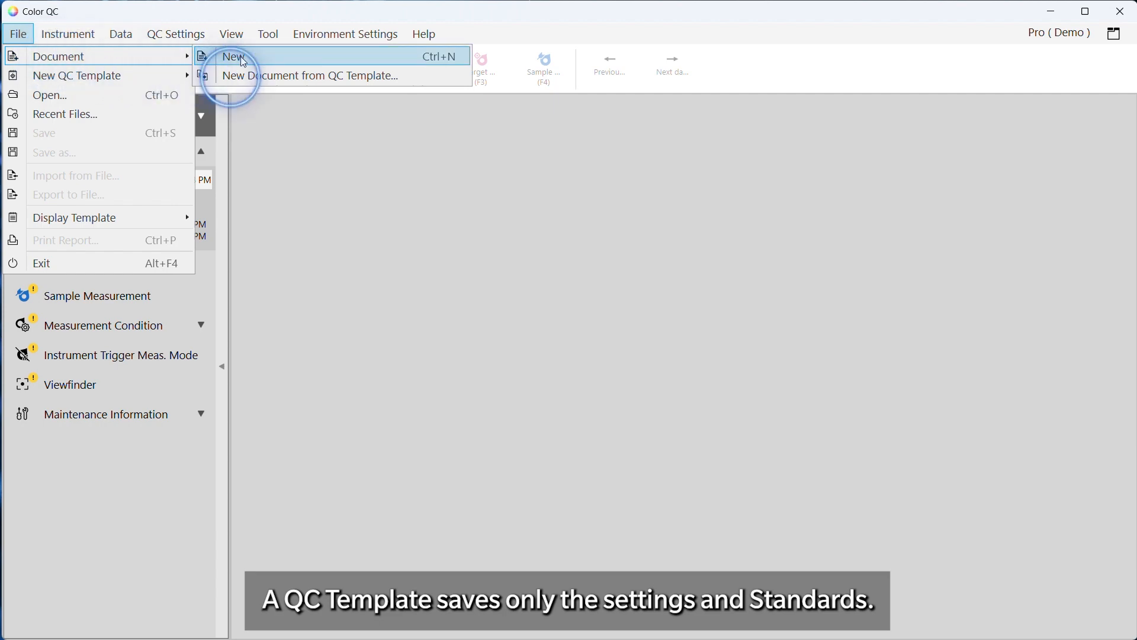
click(243, 75)
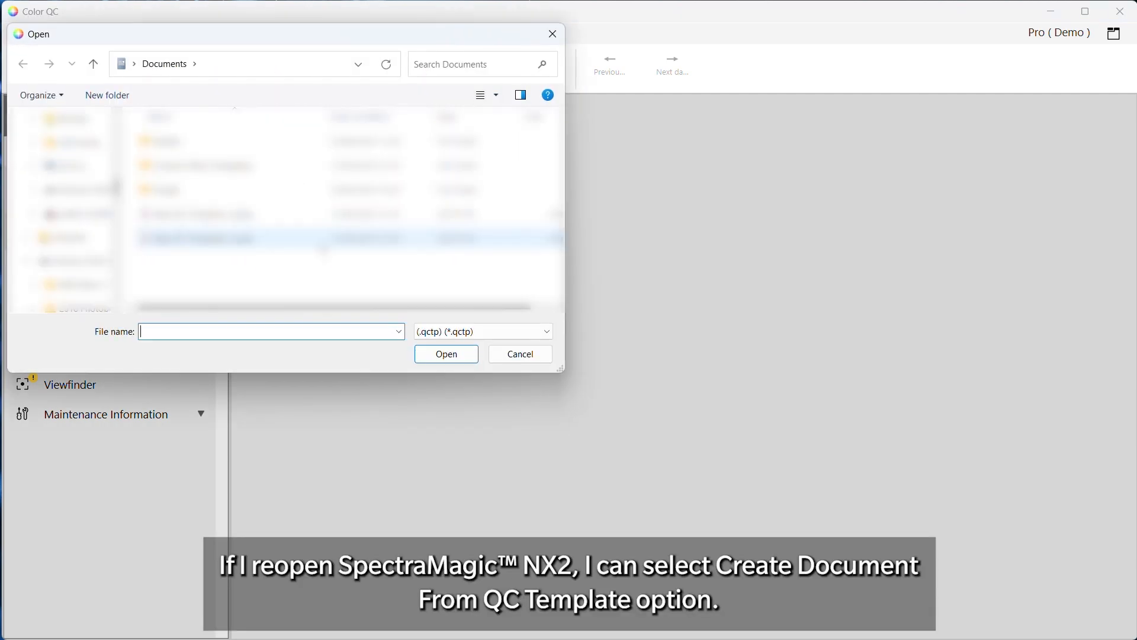
double_click(254, 238)
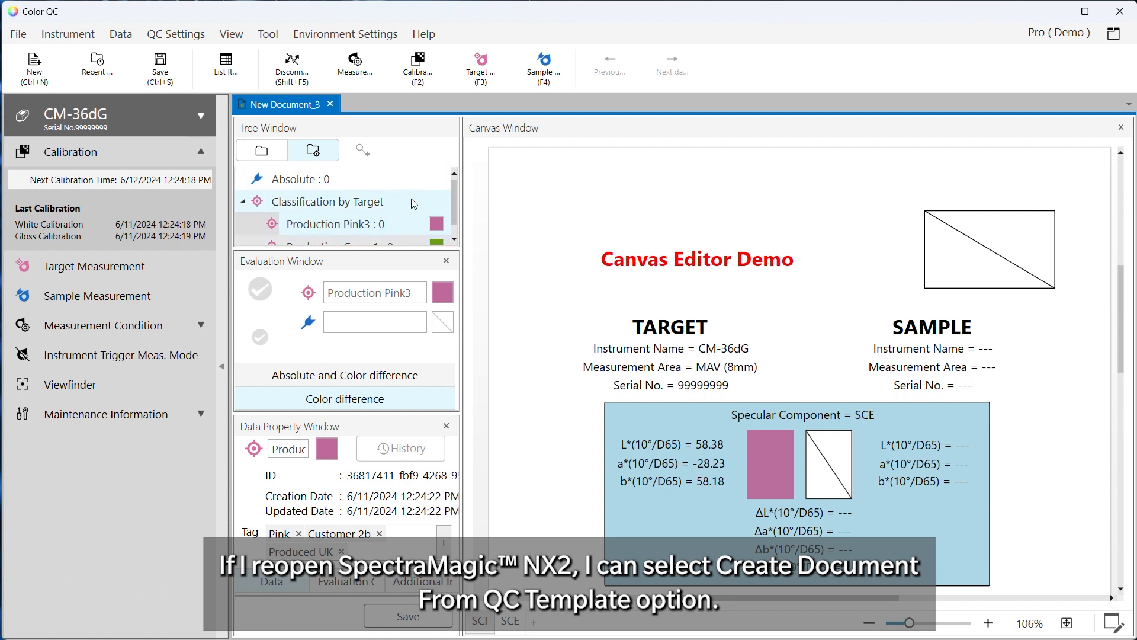
Measure a sample against the Production Green1 target, choosing a different assessor than the default for its Visual Assessment, and view the results on the canvas.
scroll(362, 213, down, 1)
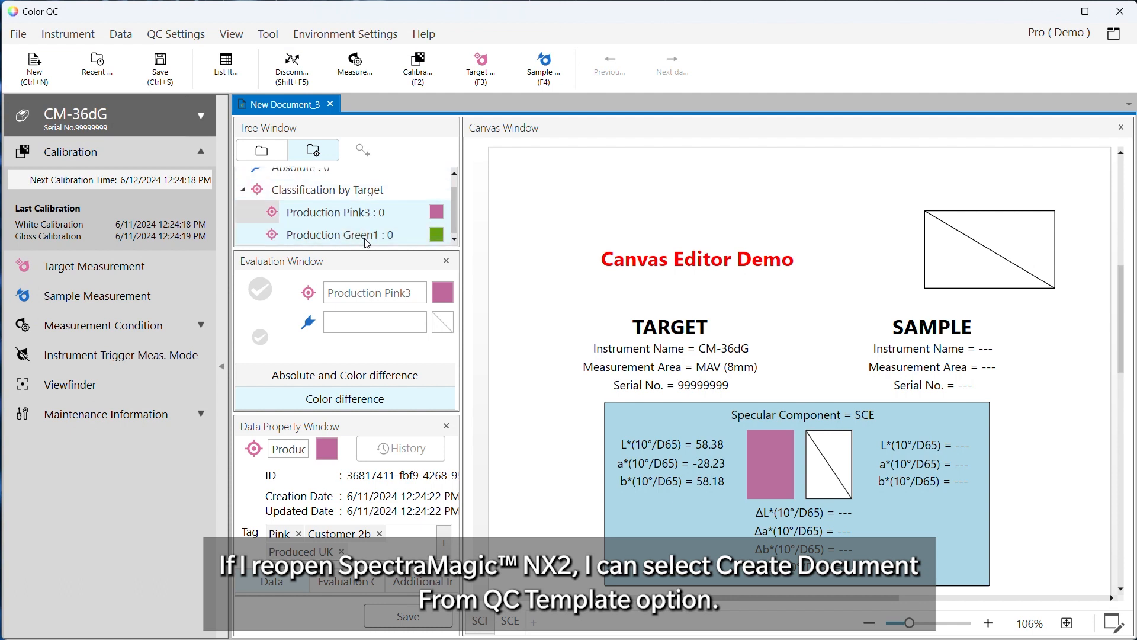
click(367, 230)
click(365, 214)
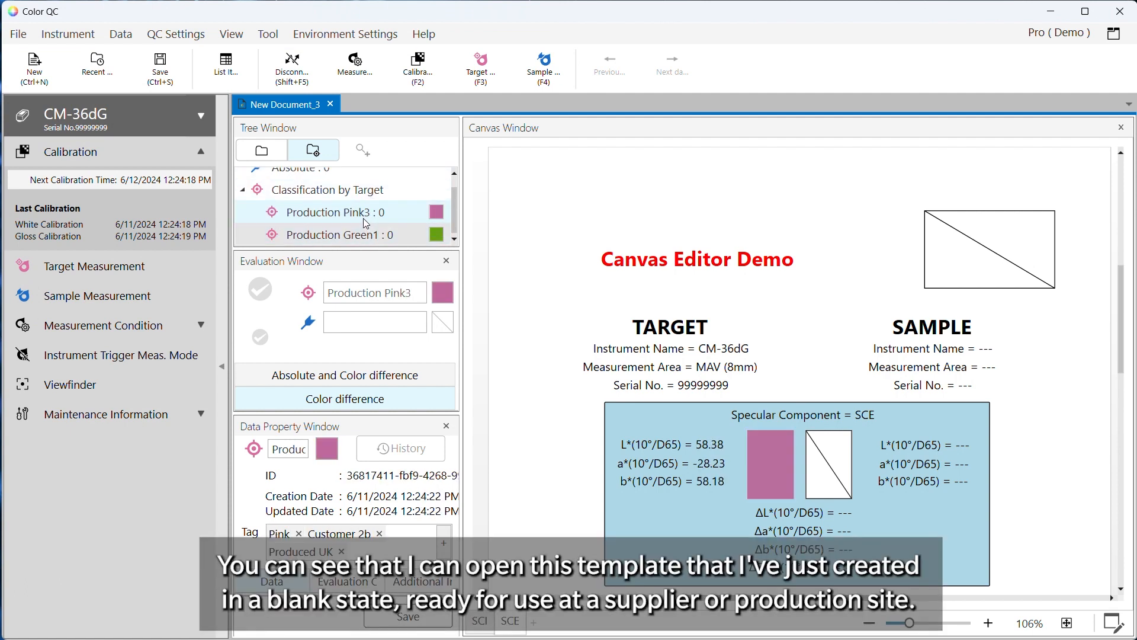
click(369, 238)
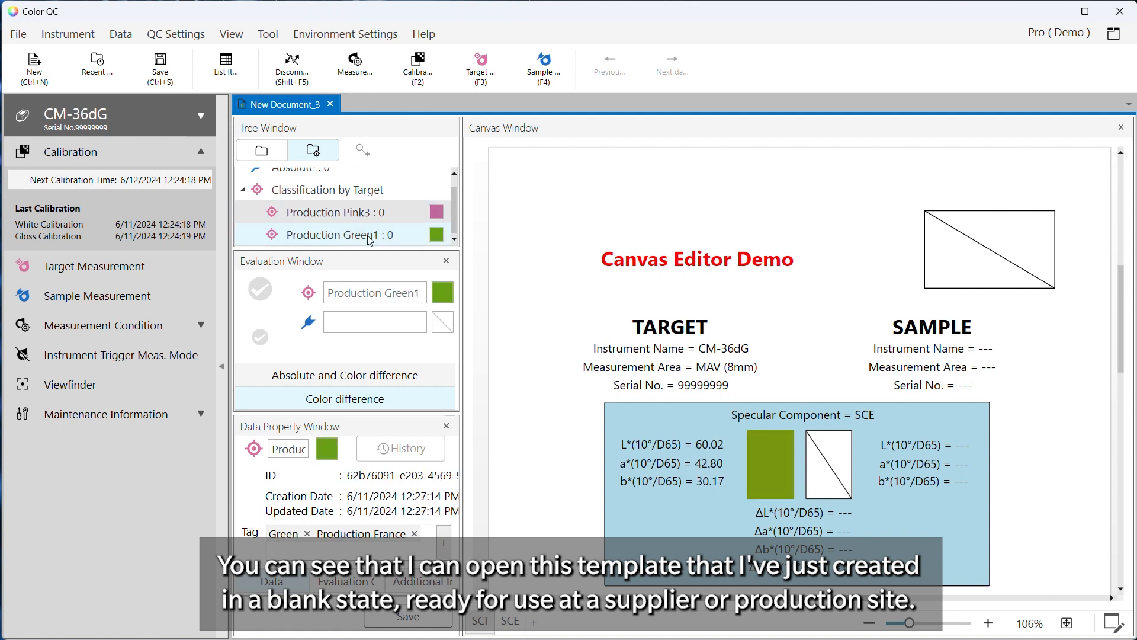
click(117, 307)
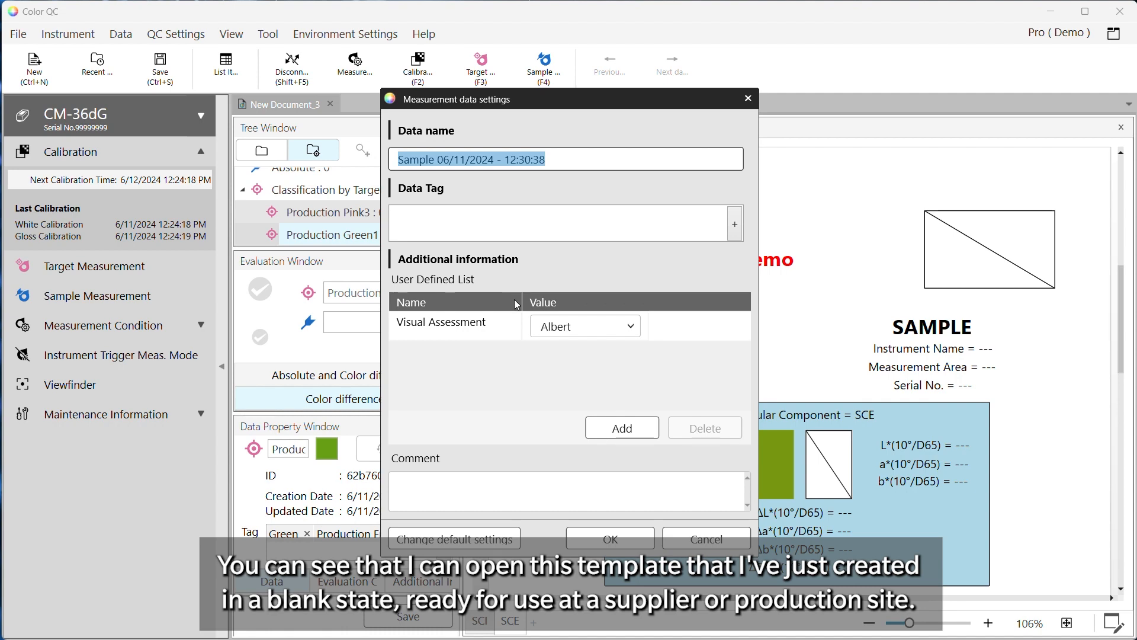
click(584, 326)
click(573, 395)
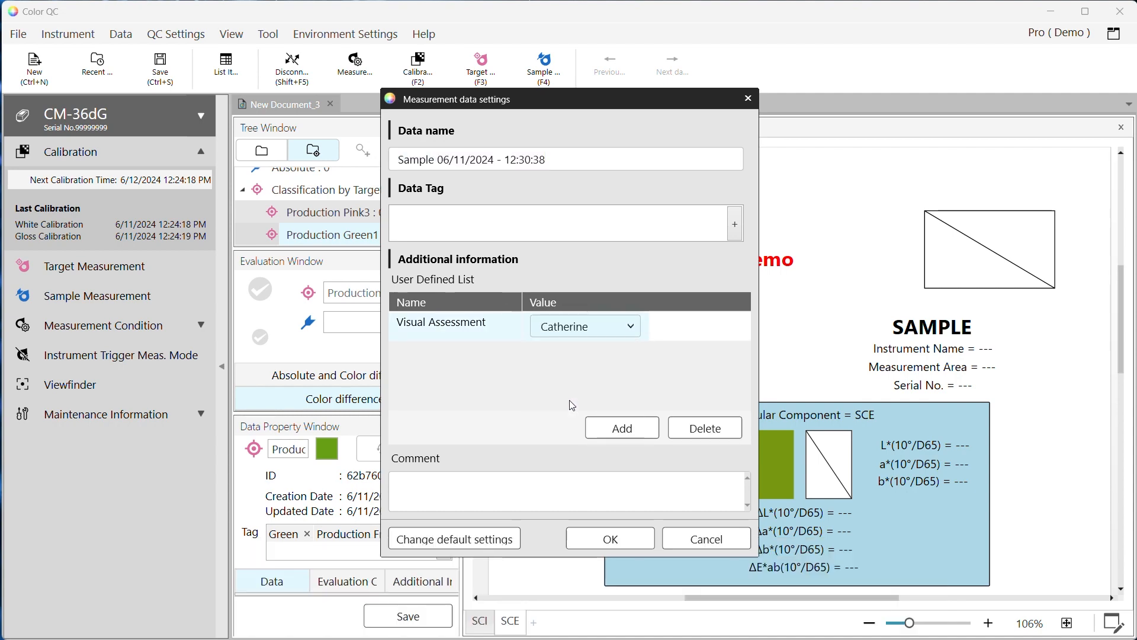
click(605, 538)
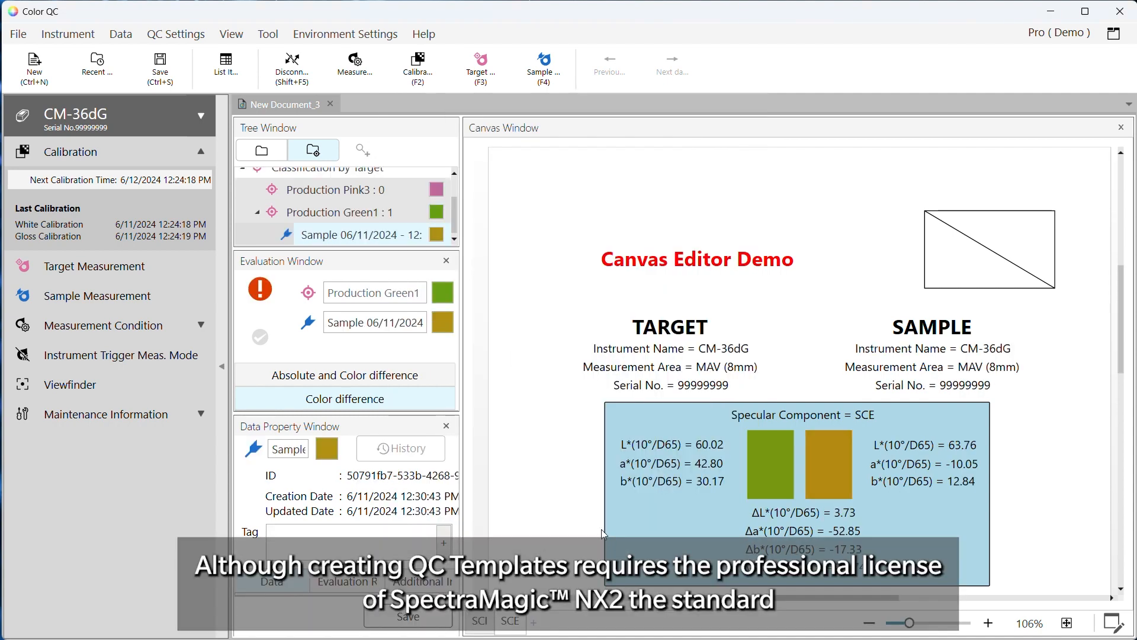
scroll(995, 373, down, 4)
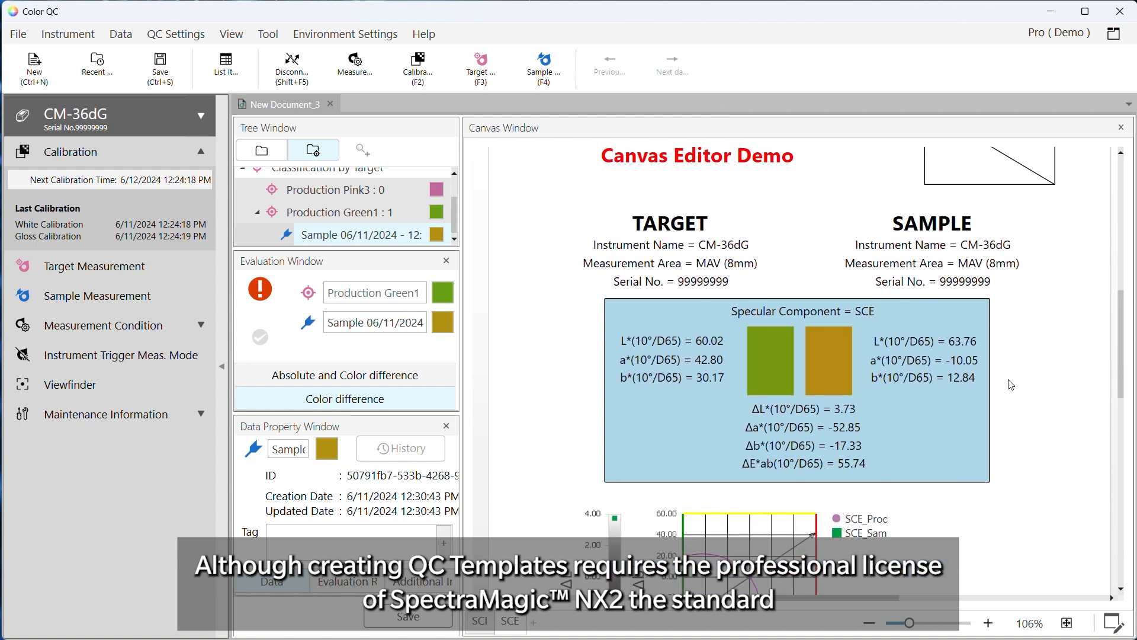